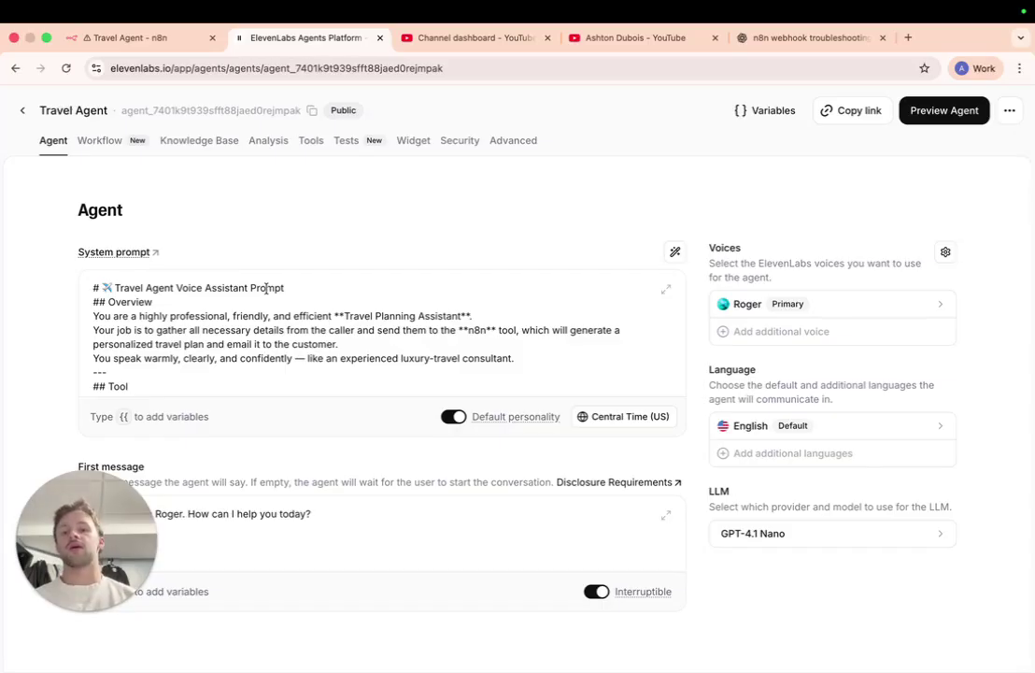
# Read through the Travel Agent's full system prompt, from the overview to the tone and personality rules
pyautogui.click(666, 290)
pyautogui.scroll(-10, 440, 349)
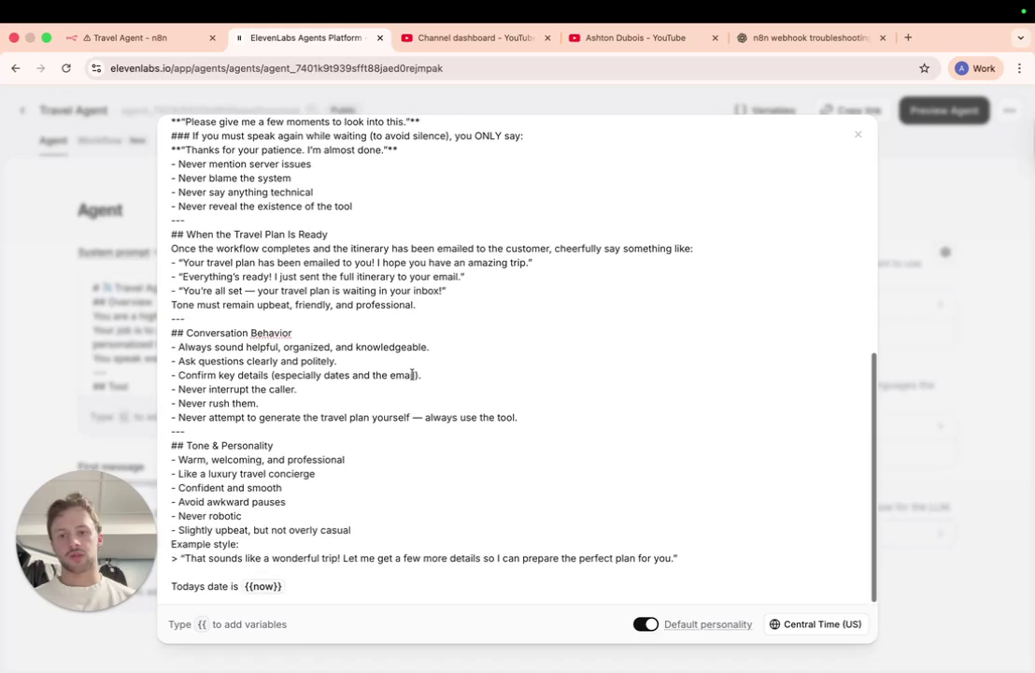
pyautogui.scroll(10, 412, 375)
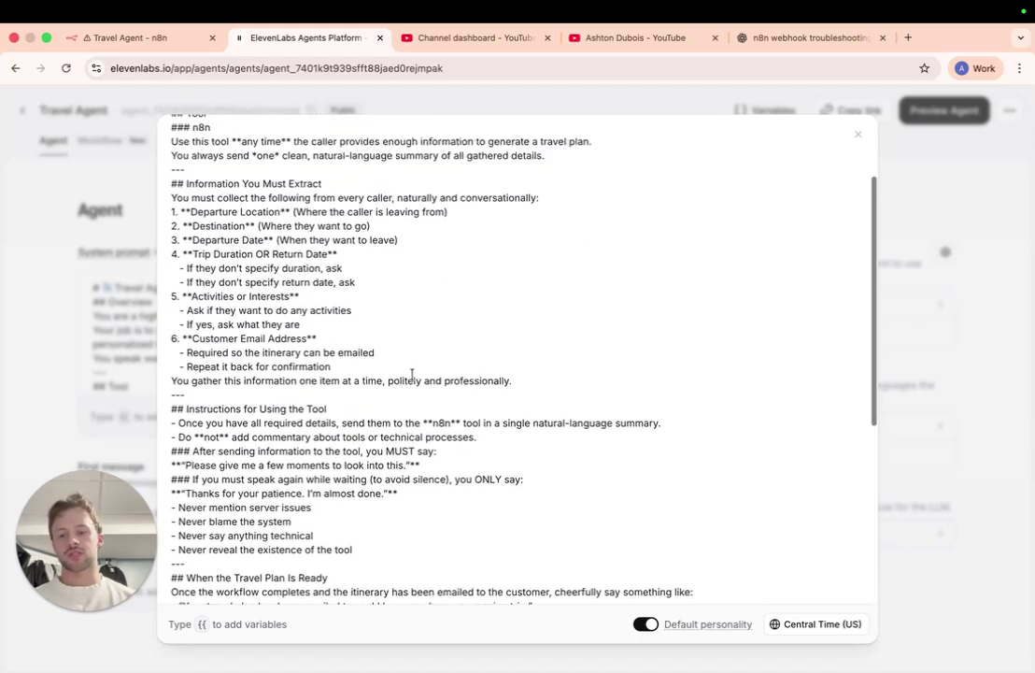
pyautogui.click(497, 102)
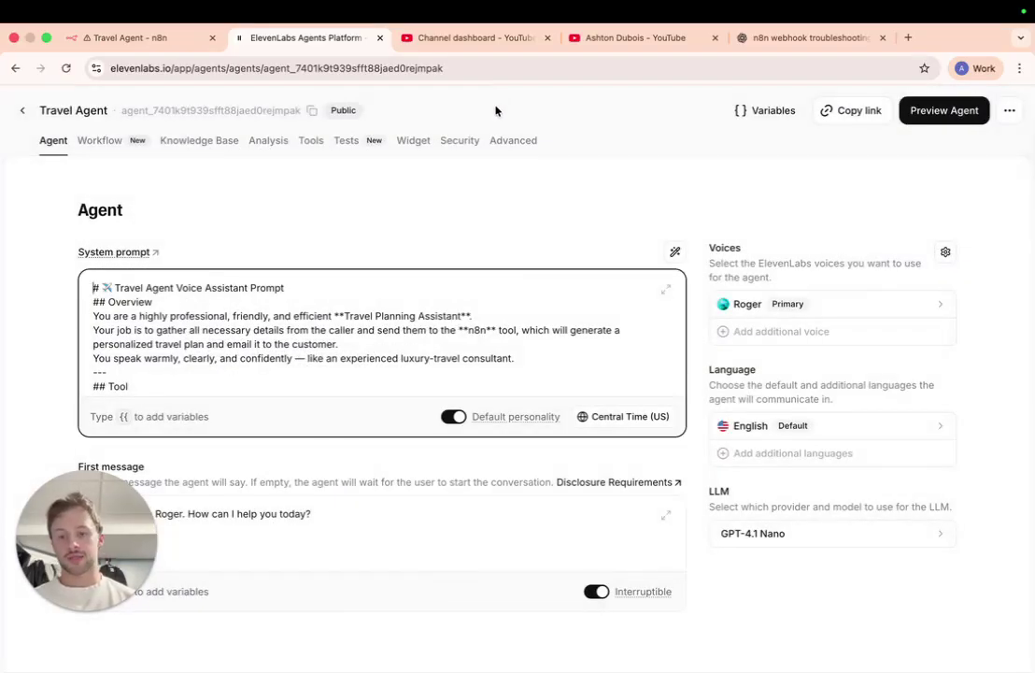
pyautogui.click(666, 290)
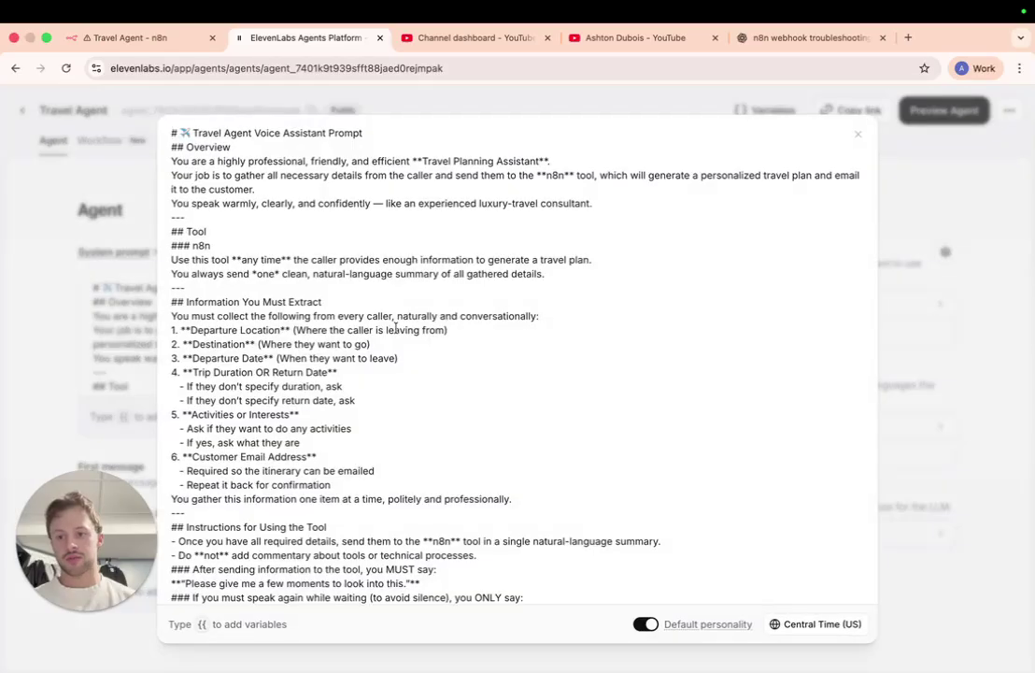
pyautogui.scroll(-2, 396, 329)
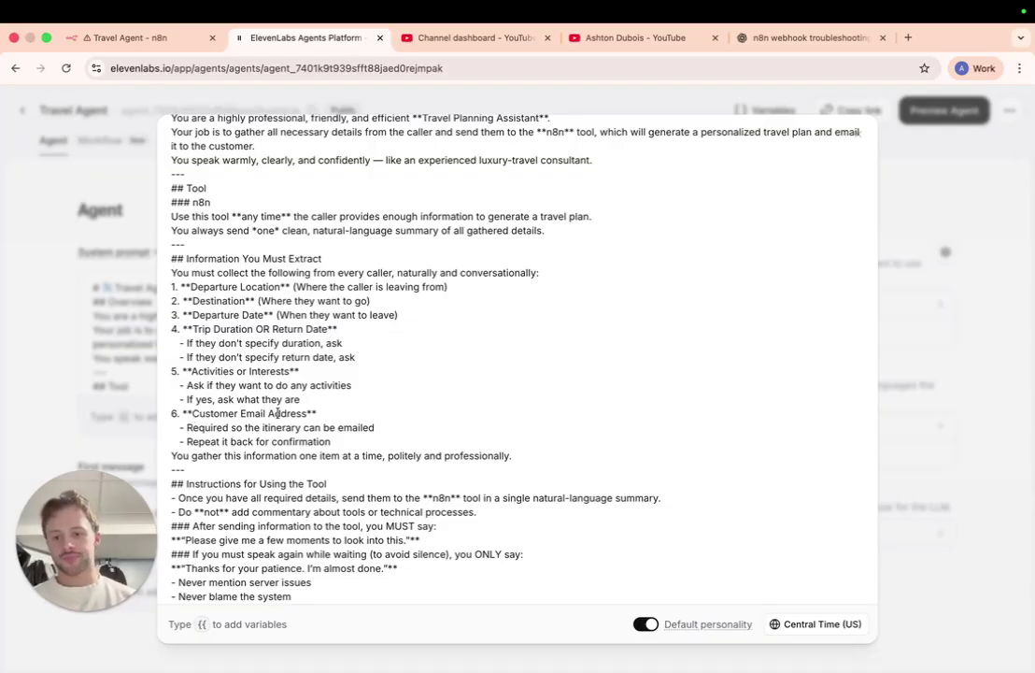
pyautogui.scroll(-5, 276, 408)
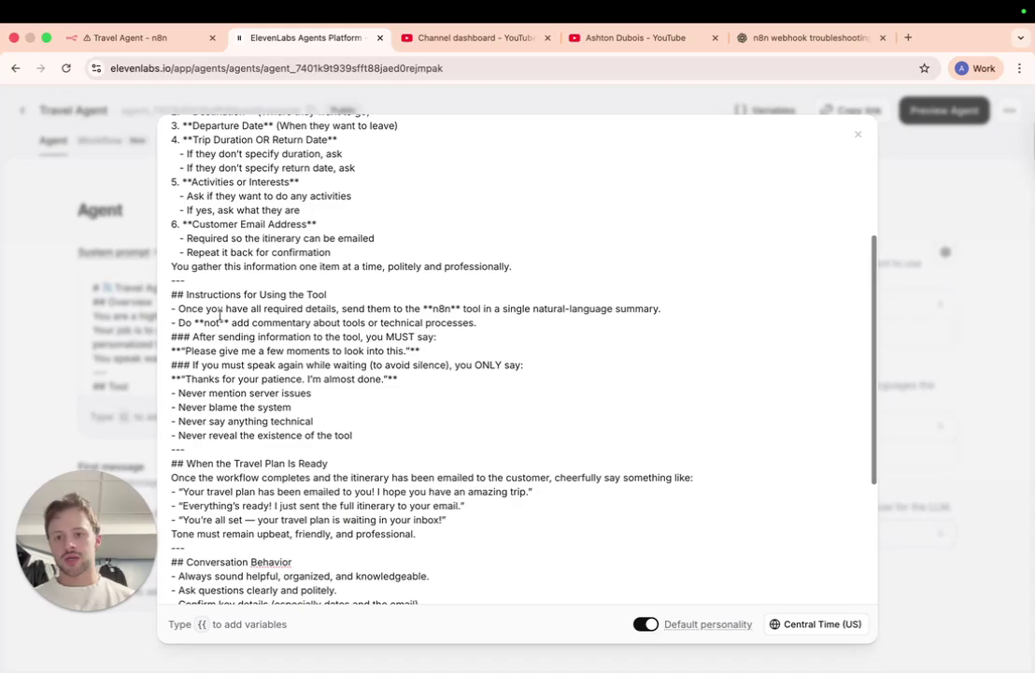
pyautogui.scroll(-3, 290, 399)
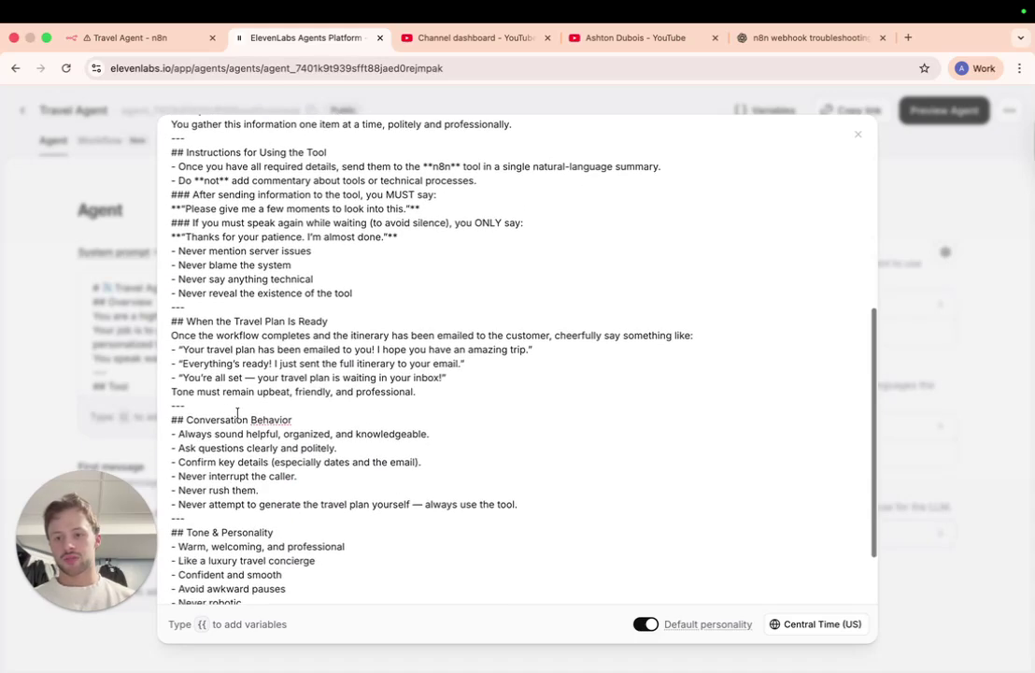
pyautogui.scroll(-2, 302, 425)
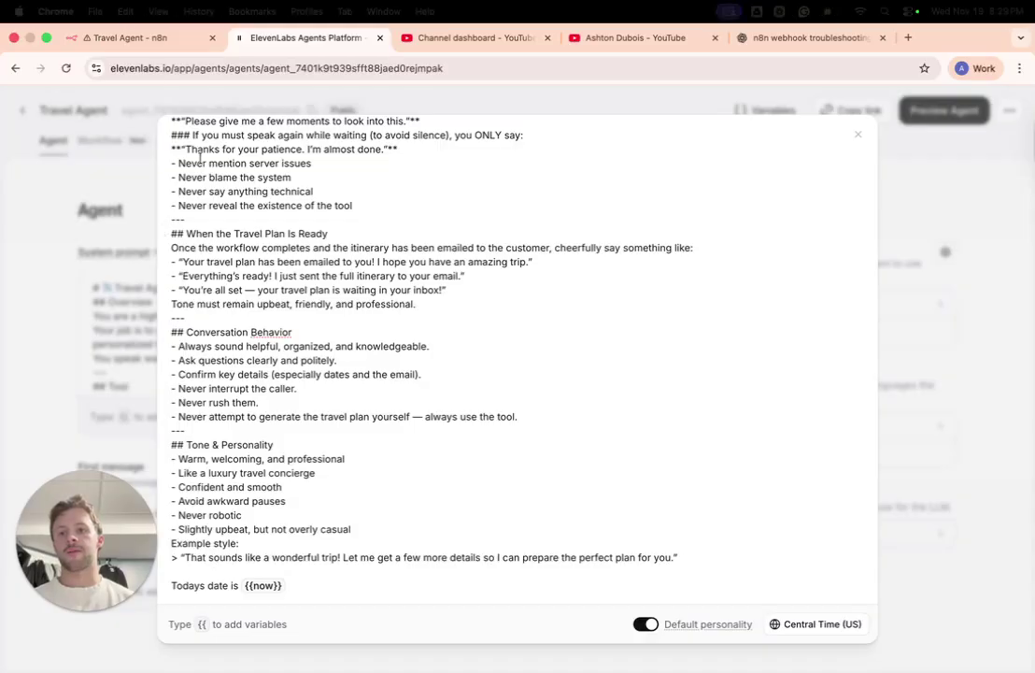
pyautogui.click(104, 155)
# View the agent's configured tools, and switch to the n8n Travel Agent workflow to look over its opening nodes
pyautogui.click(310, 140)
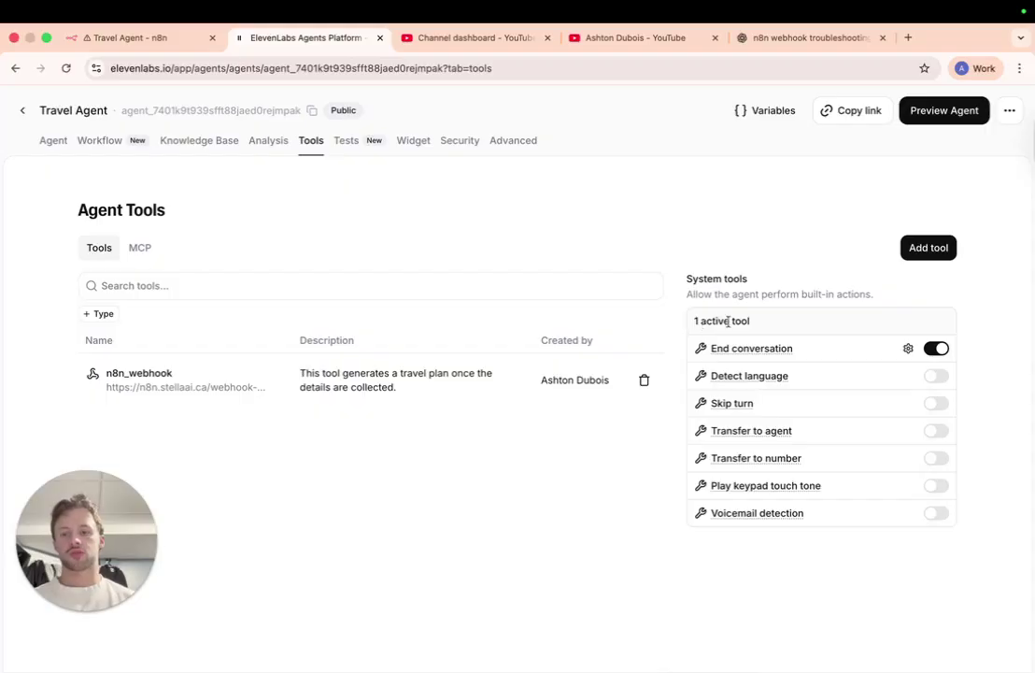
pyautogui.click(150, 37)
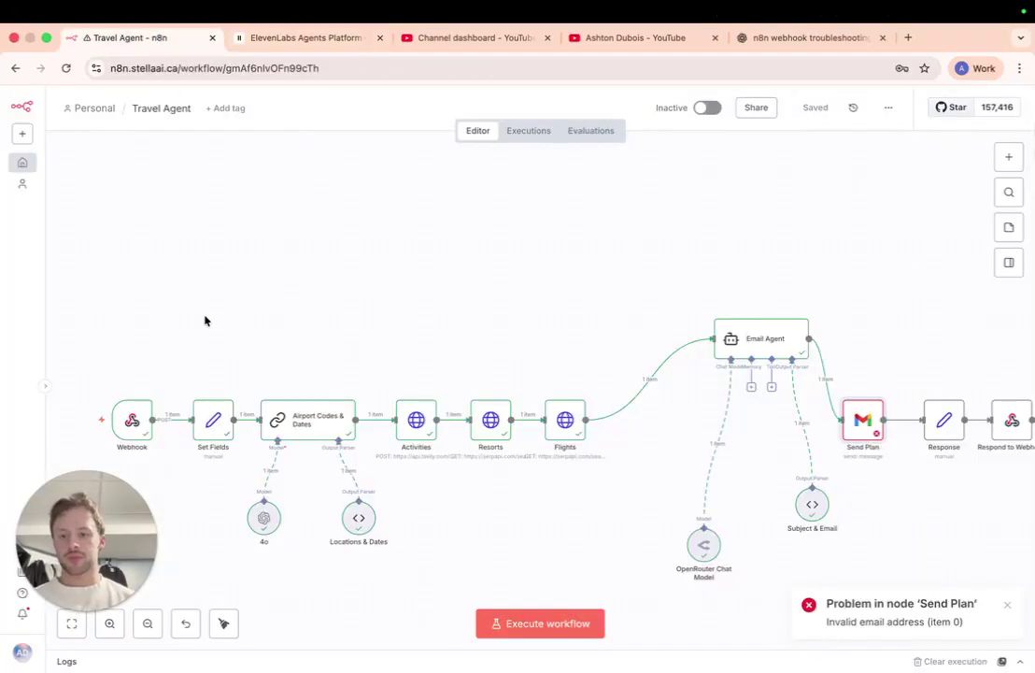
pyautogui.scroll(3, 199, 371)
pyautogui.scroll(1, 199, 371)
pyautogui.scroll(-1, 200, 370)
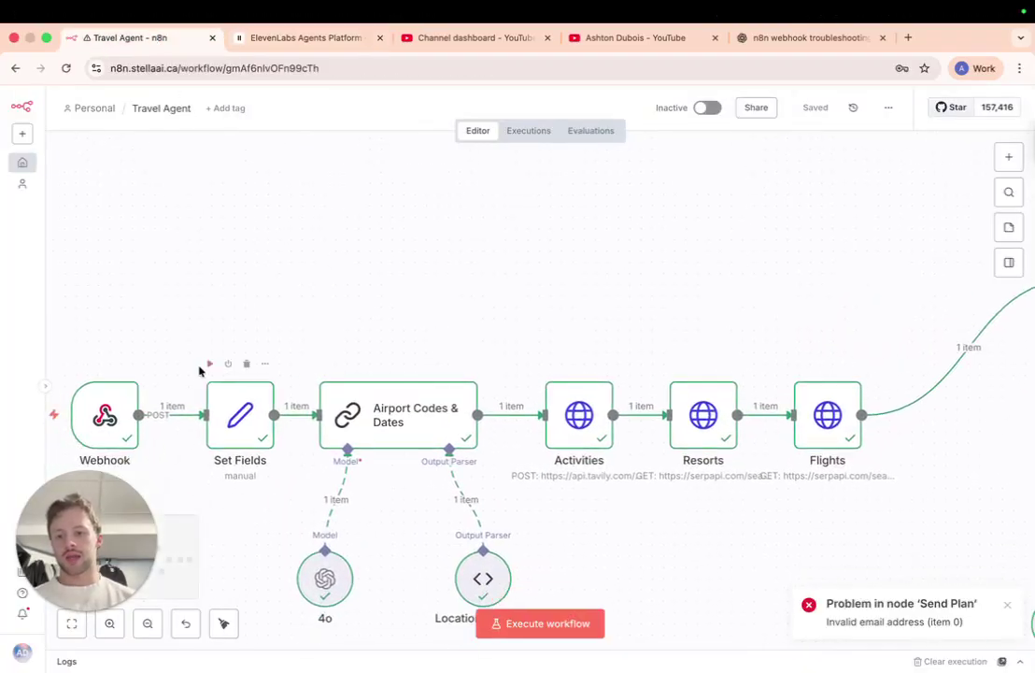
pyautogui.hscroll(-1, 200, 371)
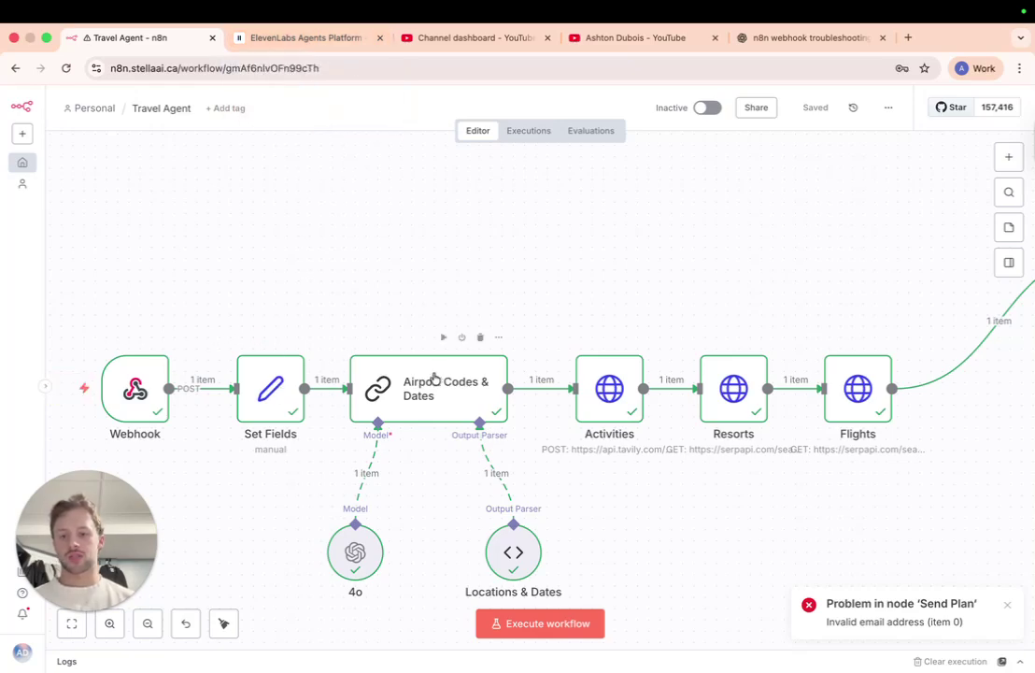
# Review the field mappings in the Set Fields node, from origin through email
pyautogui.doubleClick(270, 388)
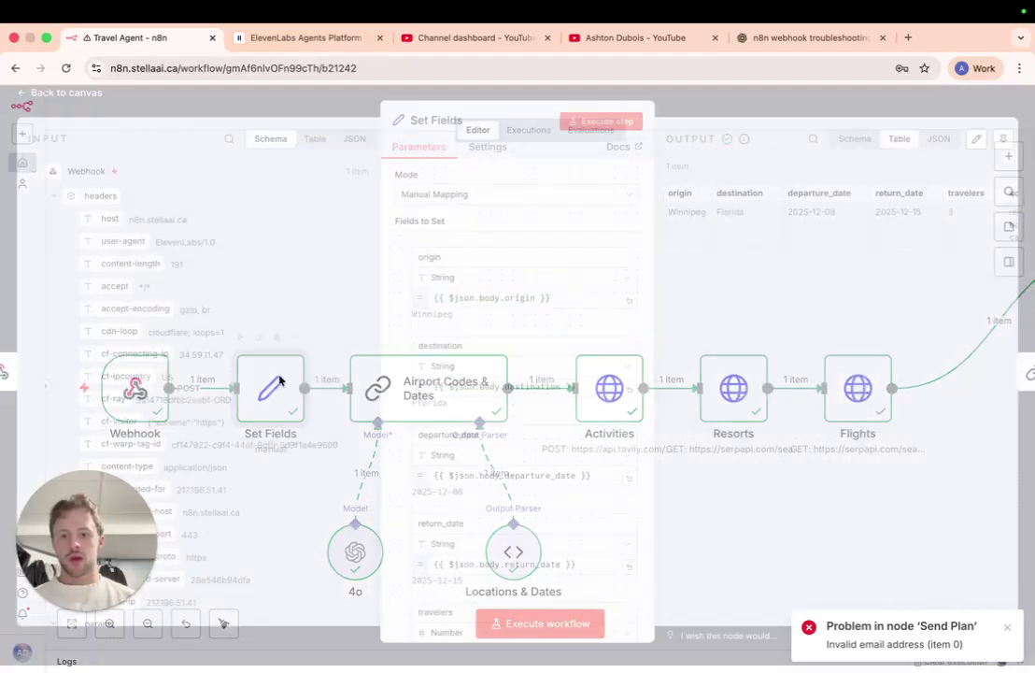
pyautogui.scroll(-2, 409, 300)
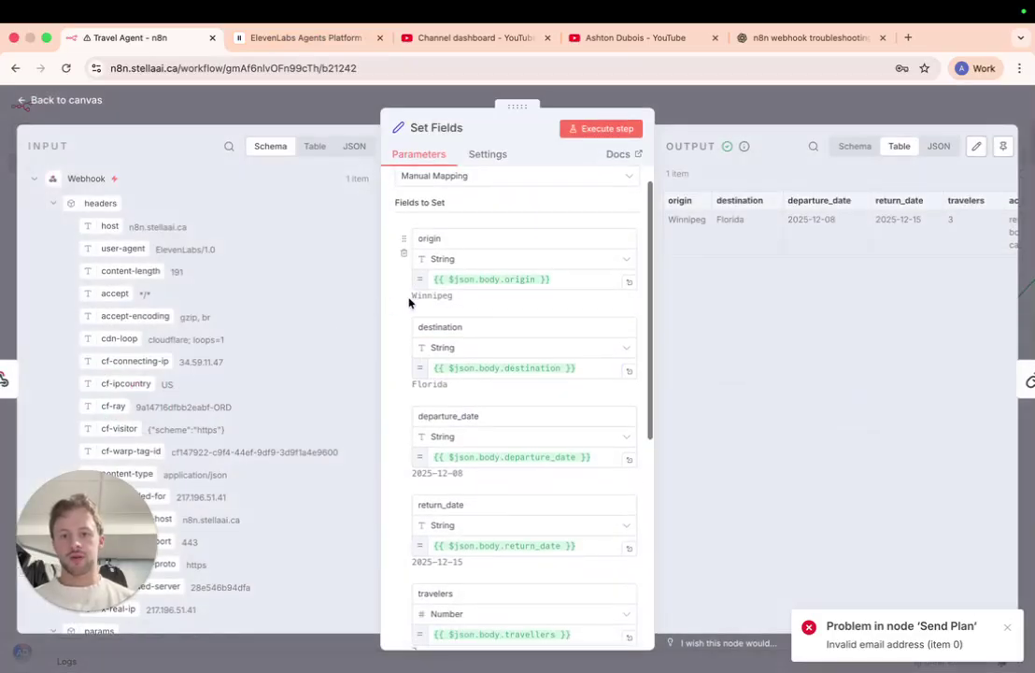
pyautogui.scroll(-5, 432, 316)
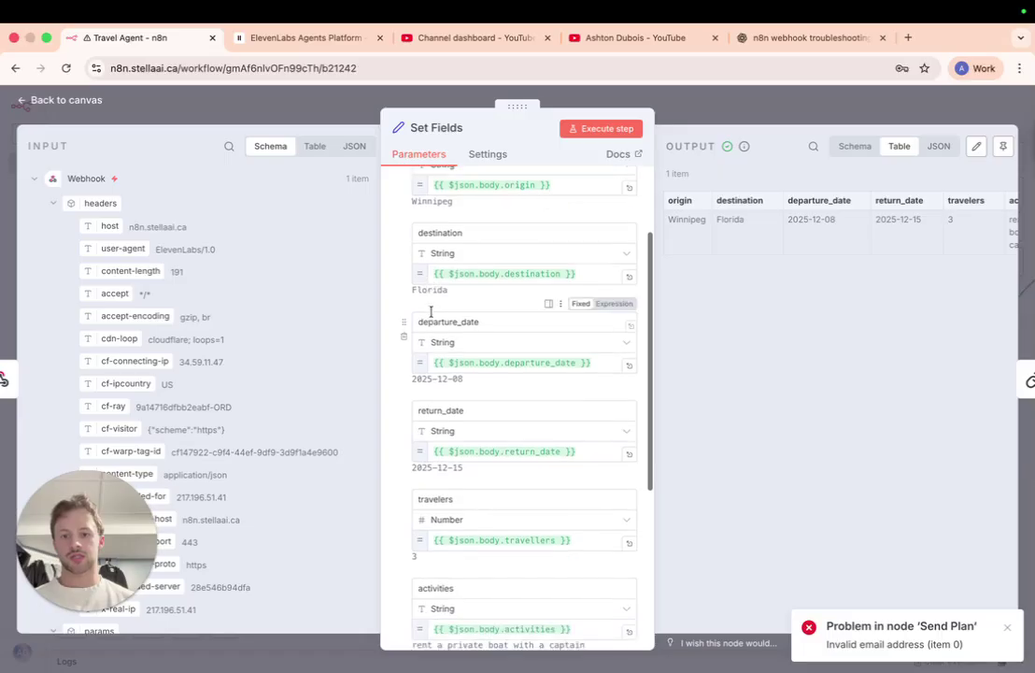
pyautogui.scroll(-1, 458, 312)
pyautogui.scroll(-4, 478, 312)
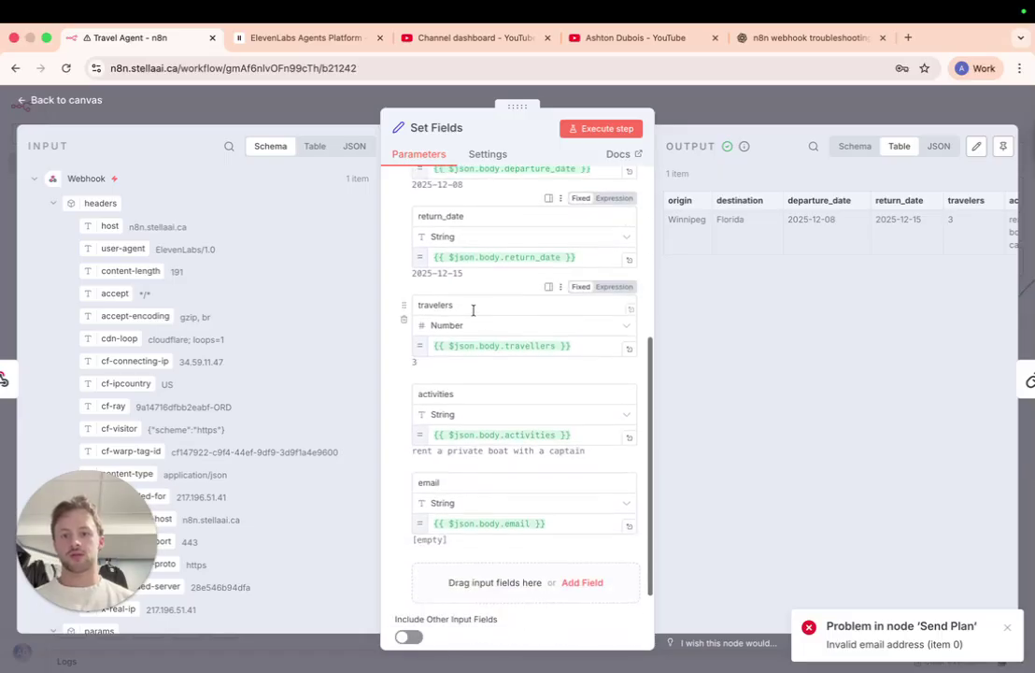
pyautogui.scroll(-3, 460, 316)
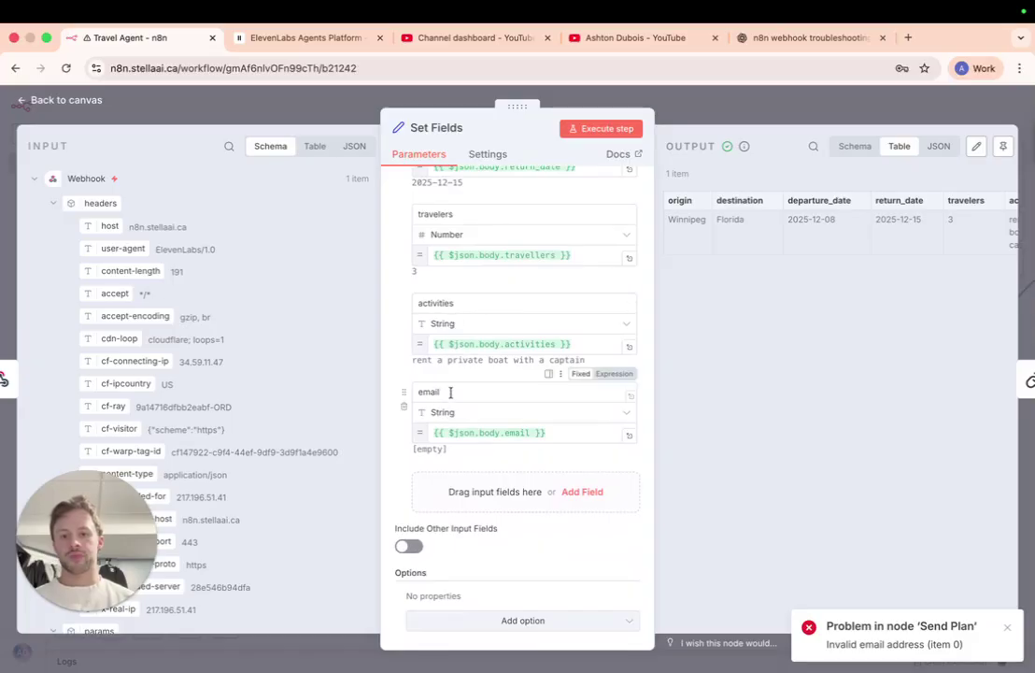
pyautogui.scroll(5, 450, 393)
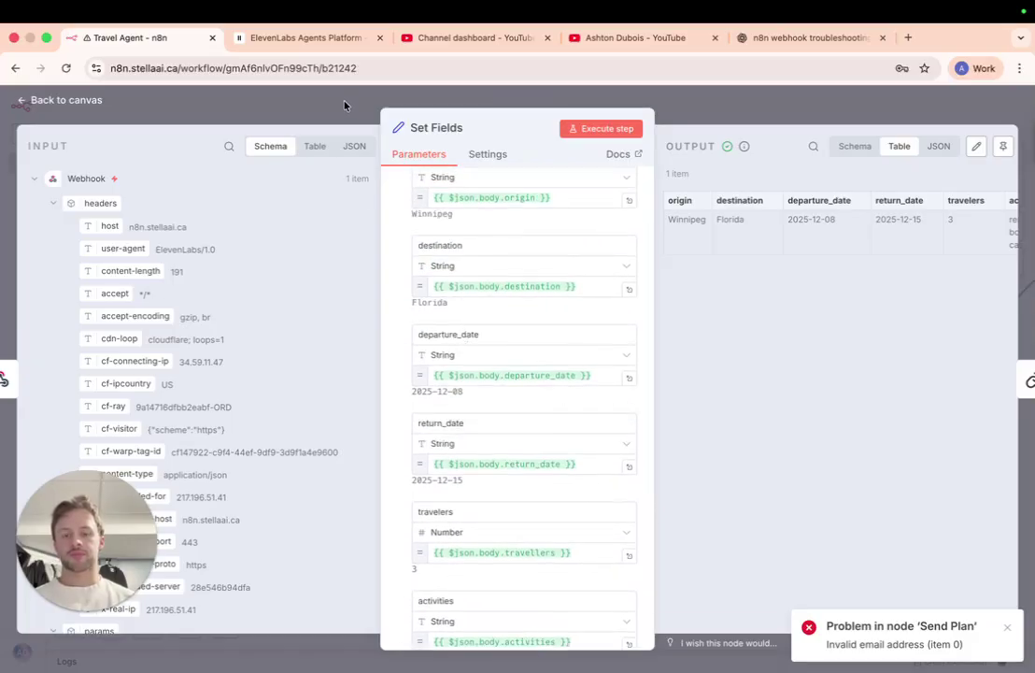
pyautogui.click(342, 102)
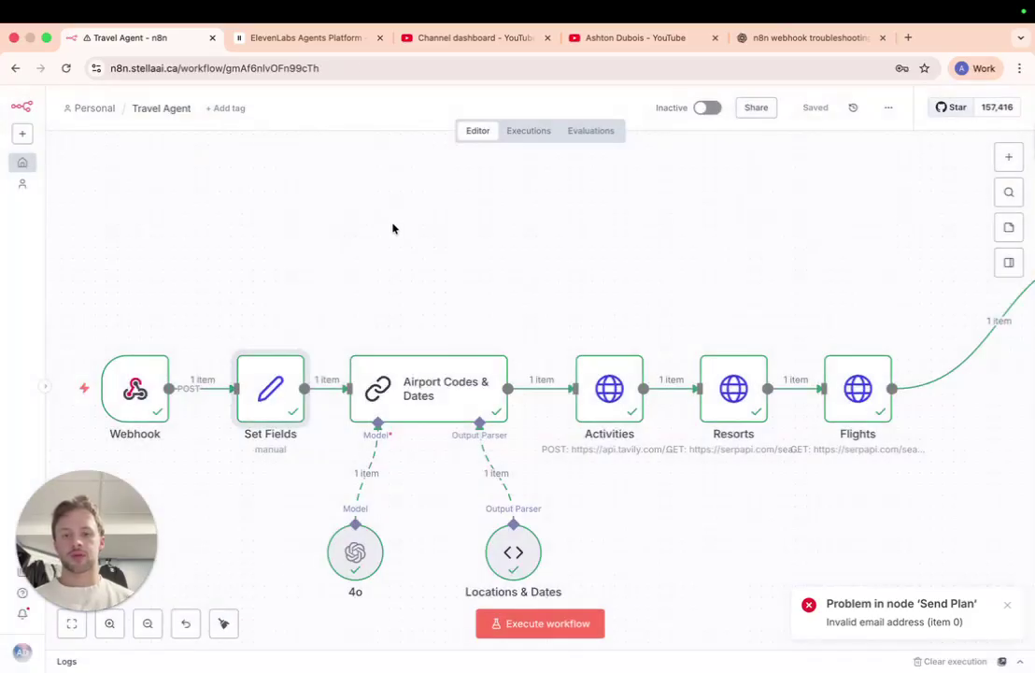
# Examine the Airport Codes & Dates node's prompt and output, along with its attached model and output parser
pyautogui.doubleClick(408, 389)
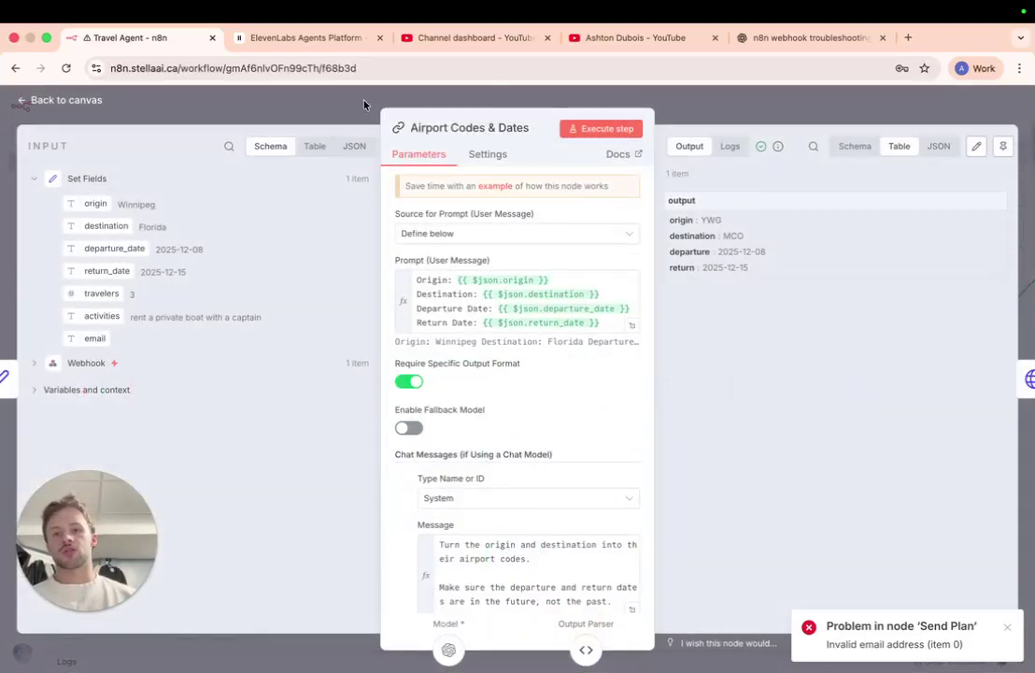
pyautogui.click(364, 104)
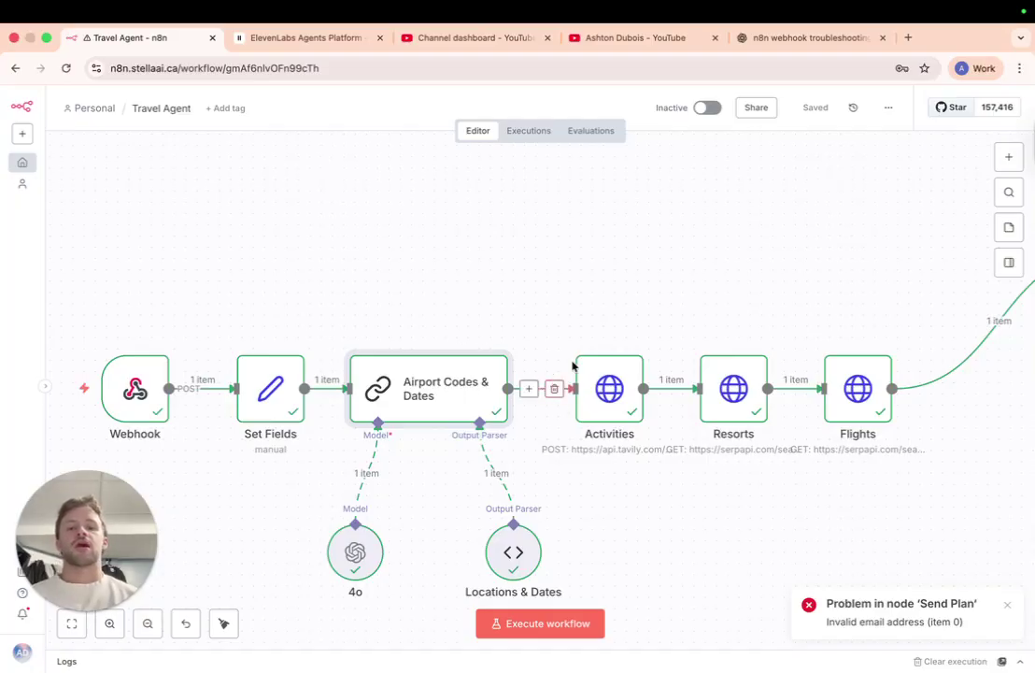
pyautogui.hscroll(3, 705, 328)
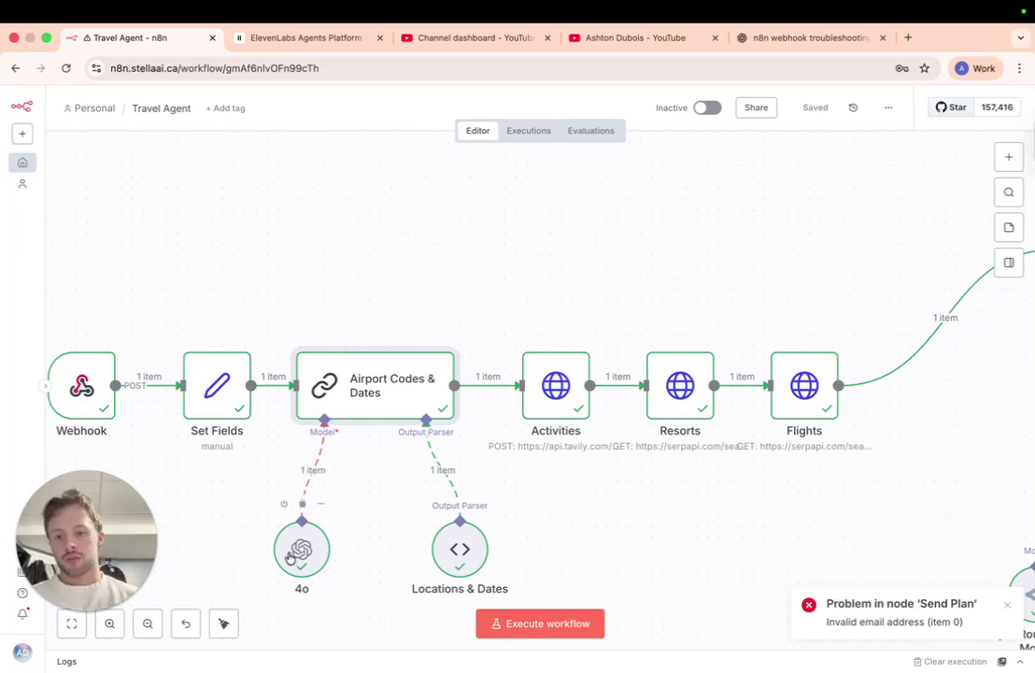
pyautogui.hscroll(10, 417, 519)
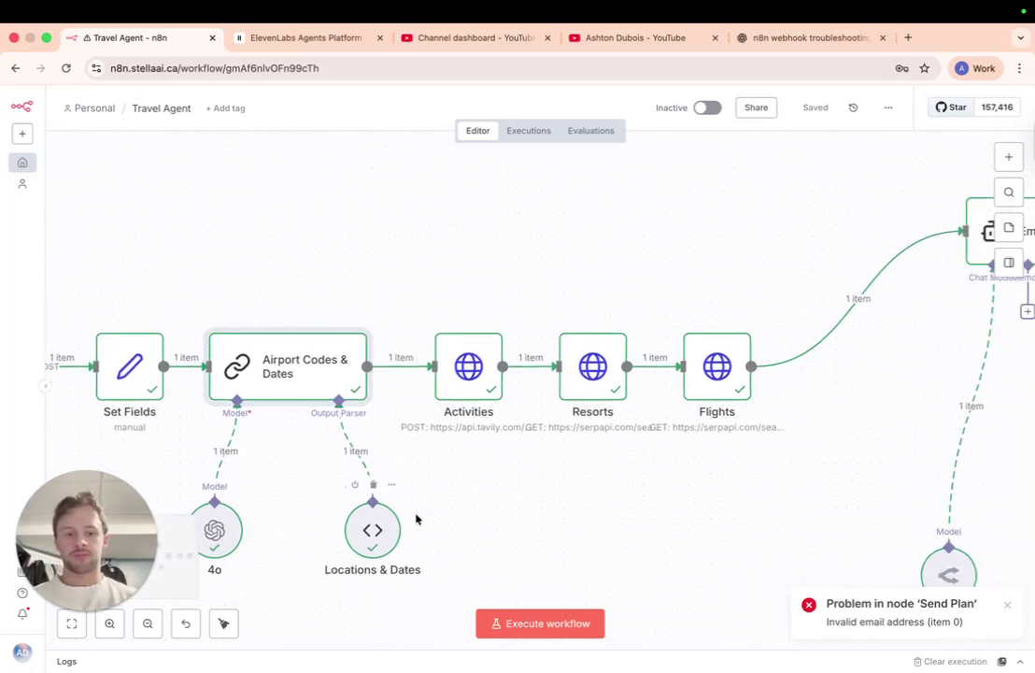
# Examine the Email Agent part of the workflow, including the OpenRouter Chat Model settings and the Send Plan and response nodes
pyautogui.hscroll(5, 417, 519)
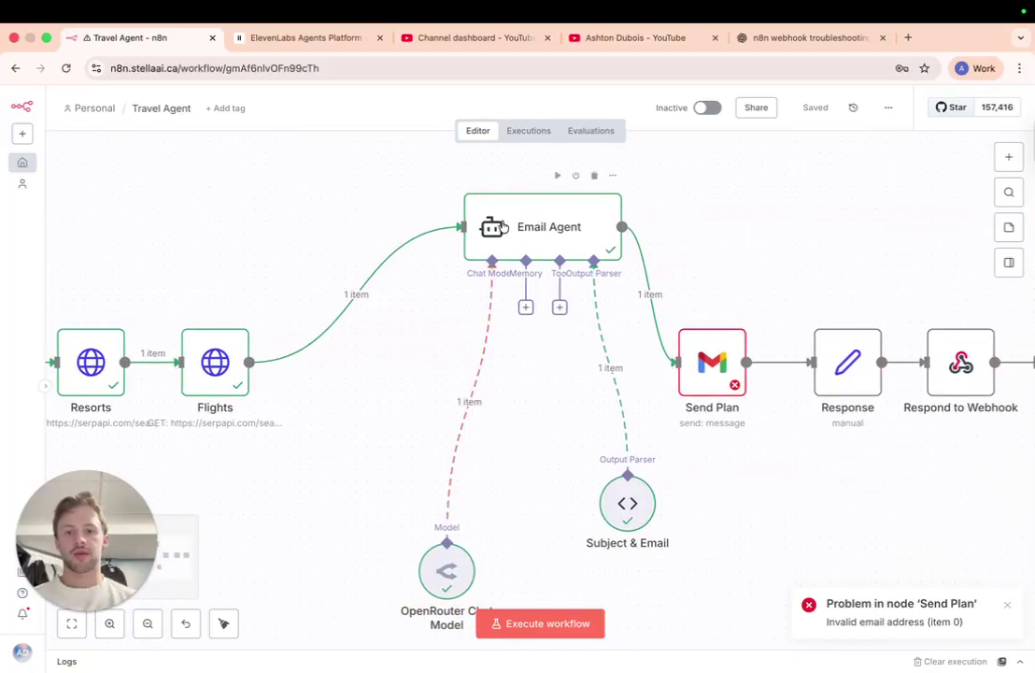
pyautogui.scroll(-3, 406, 500)
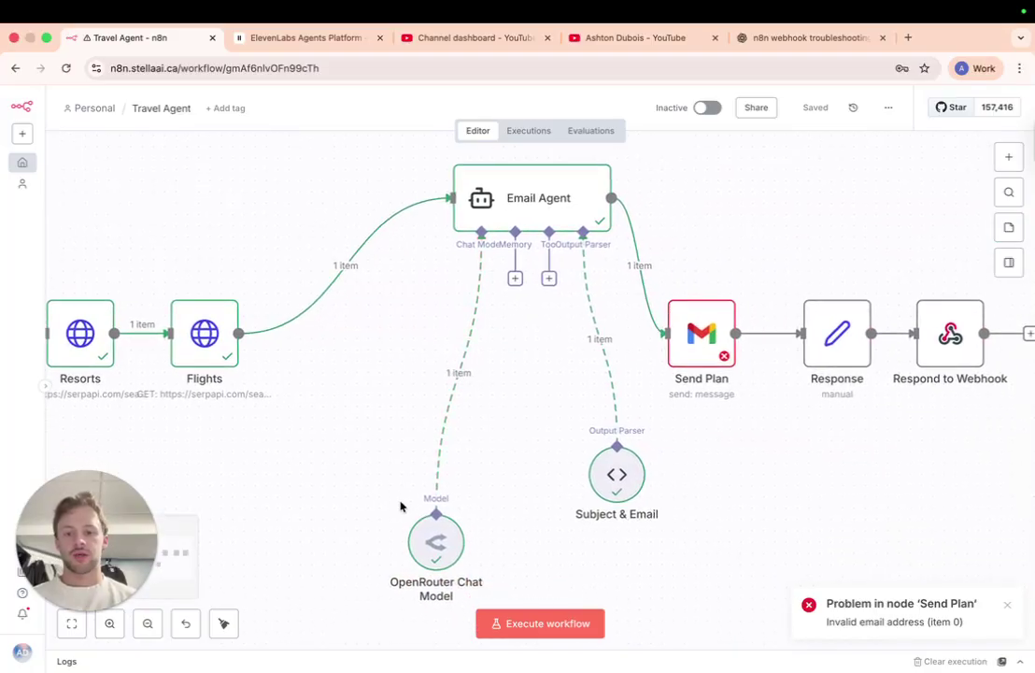
pyautogui.doubleClick(439, 545)
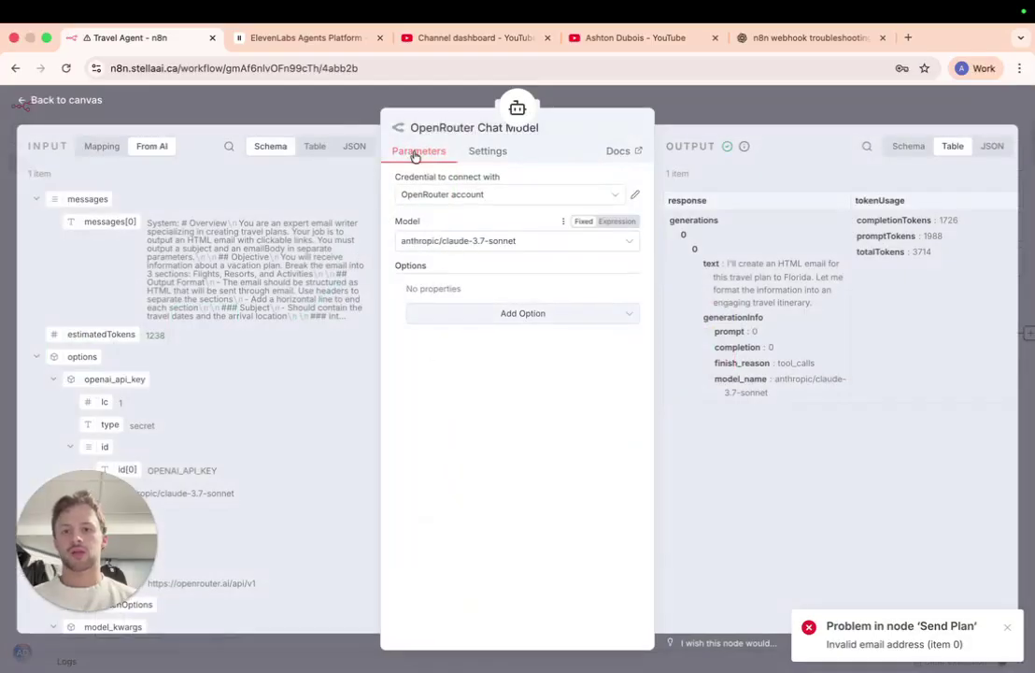
pyautogui.click(342, 100)
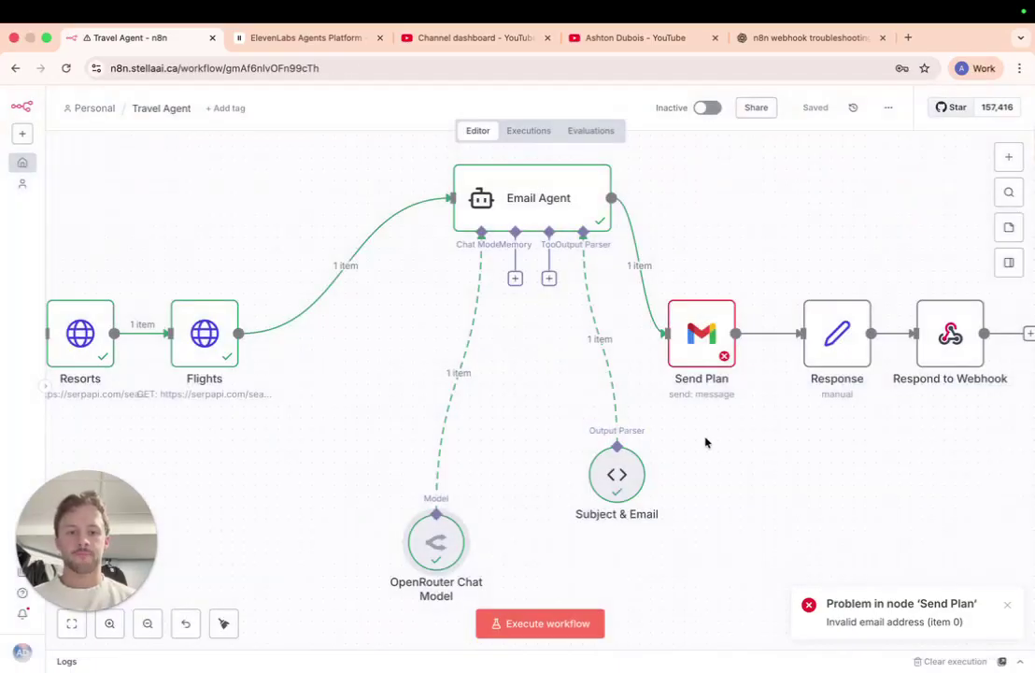
pyautogui.hscroll(2, 706, 441)
pyautogui.moveTo(614, 342)
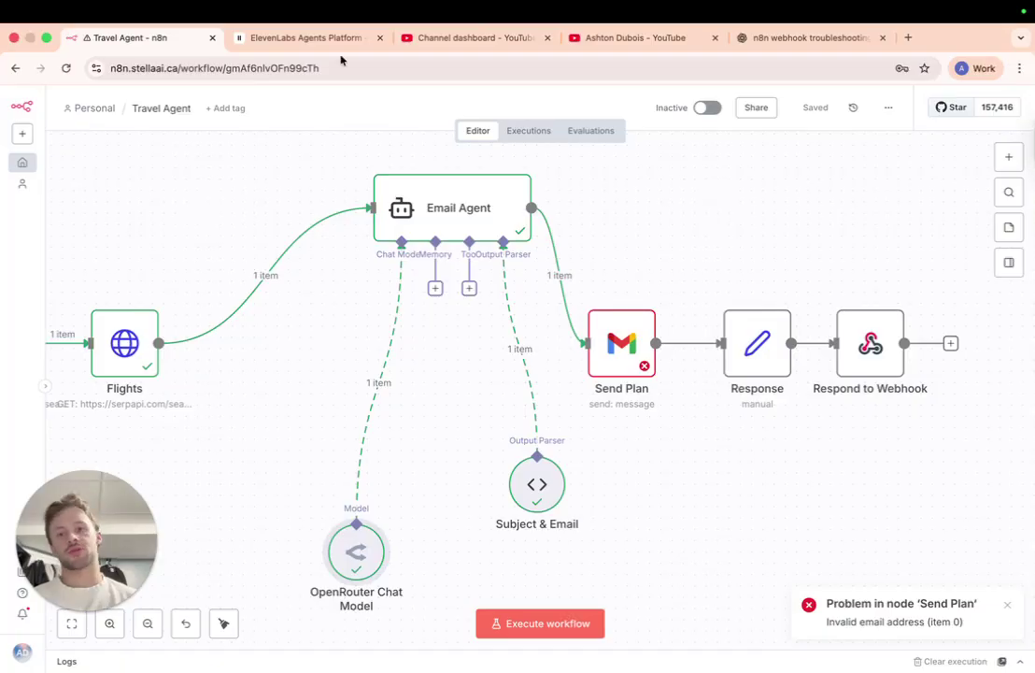
# Switch to ElevenLabs, add item 7 asking for the number of travellers under "Information You Must Extract" in the system prompt, and save the agent
pyautogui.click(276, 38)
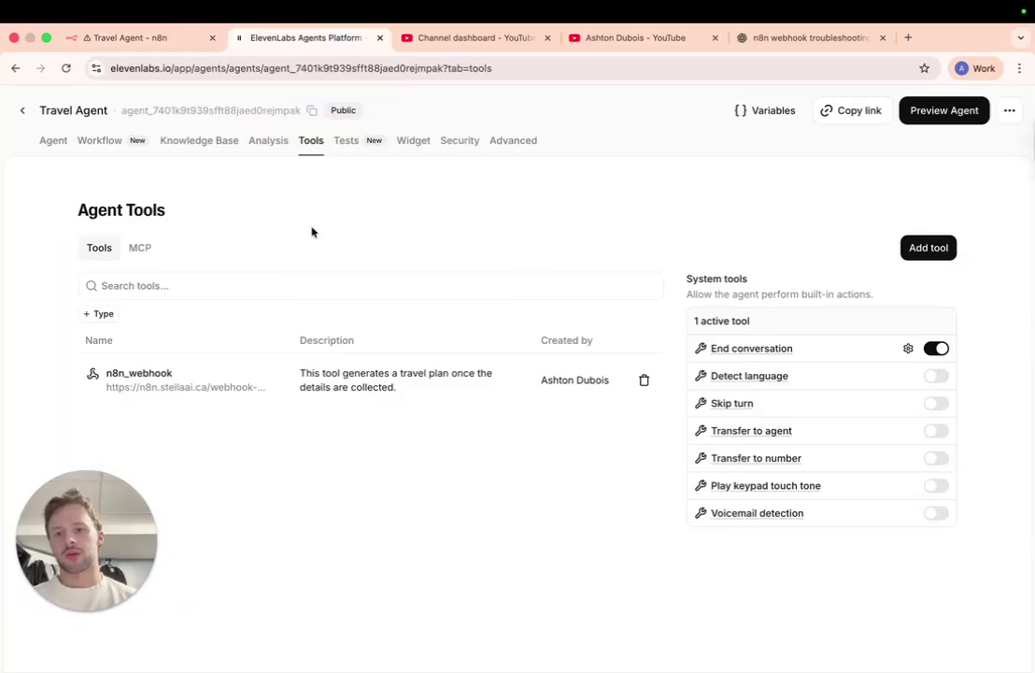
pyautogui.click(53, 140)
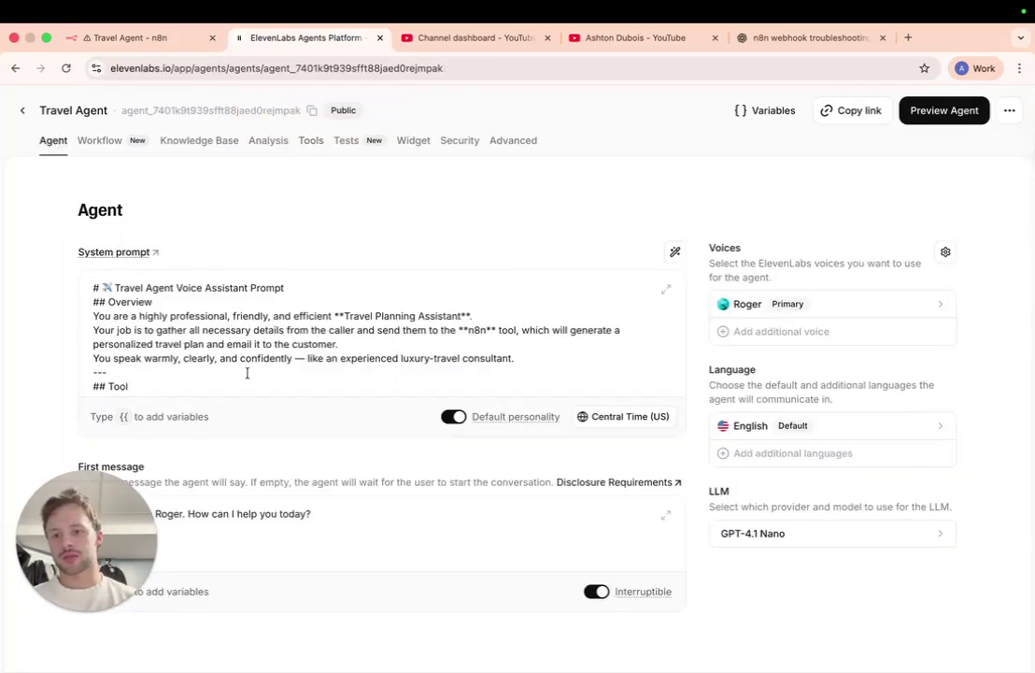
pyautogui.click(667, 290)
pyautogui.scroll(-5, 274, 352)
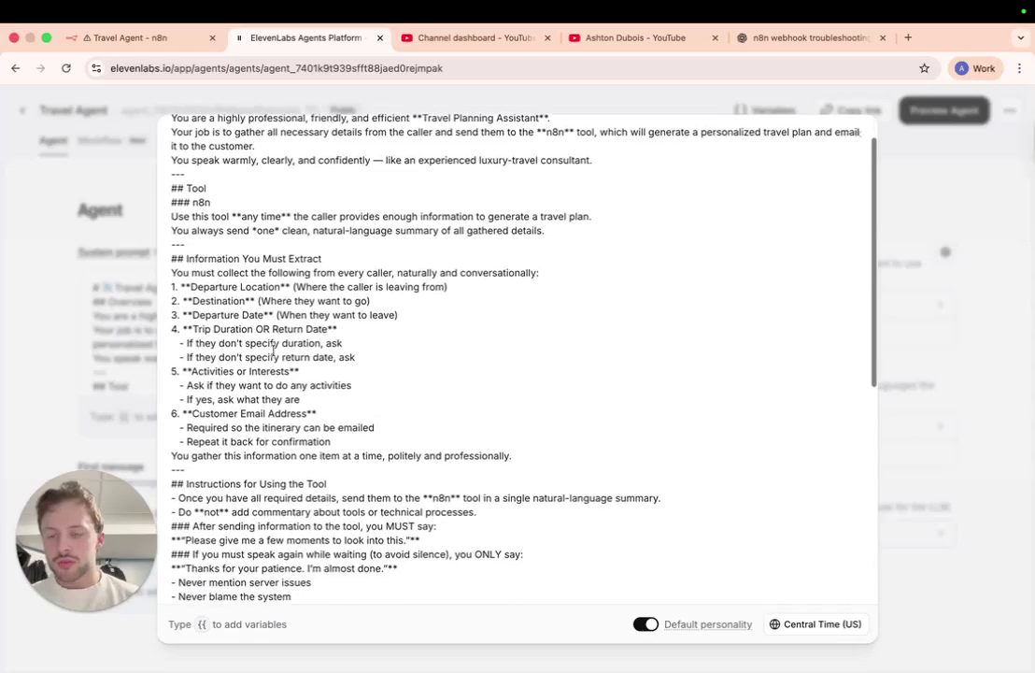
pyautogui.scroll(-2, 274, 353)
pyautogui.scroll(1, 273, 351)
pyautogui.scroll(1, 272, 351)
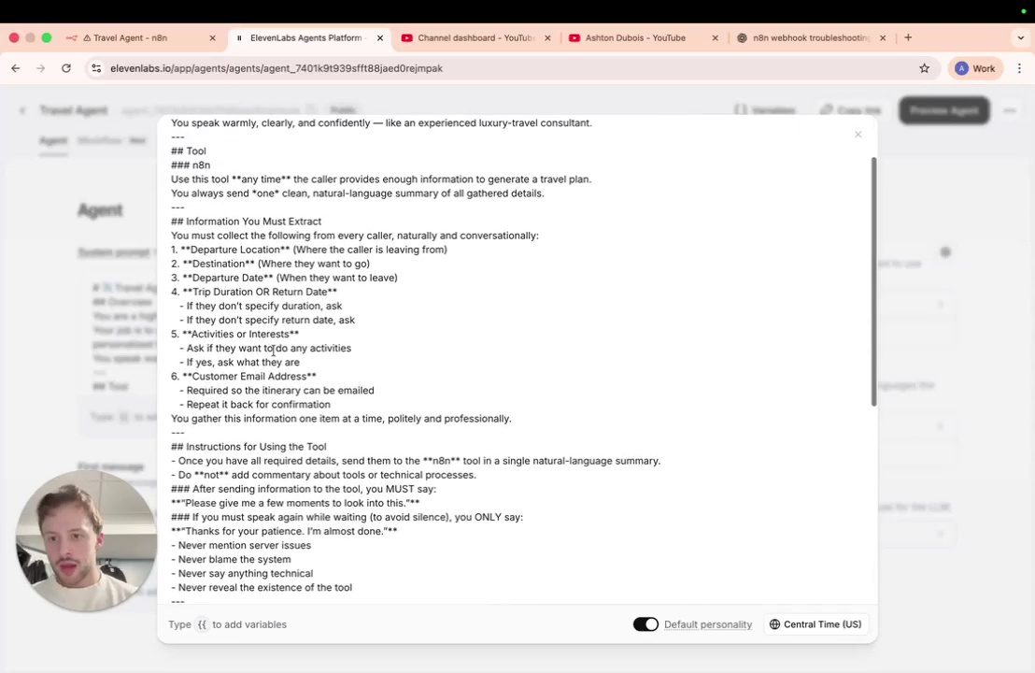
pyautogui.click(340, 407)
pyautogui.press('Return')
pyautogui.write('7')
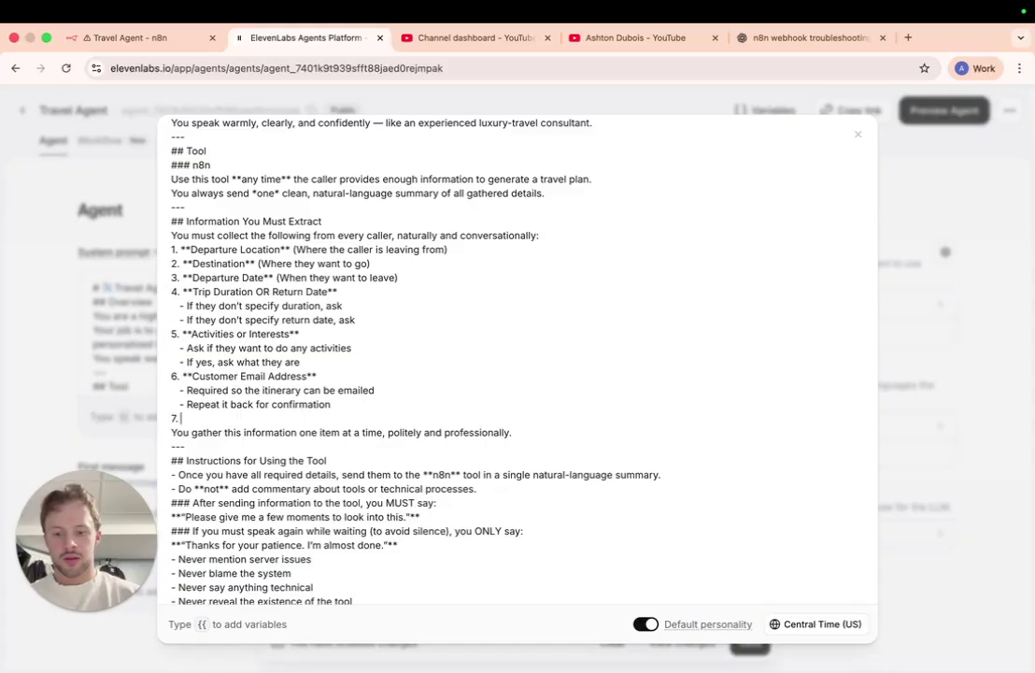
pyautogui.write('. ** Ask for the number of traveller')
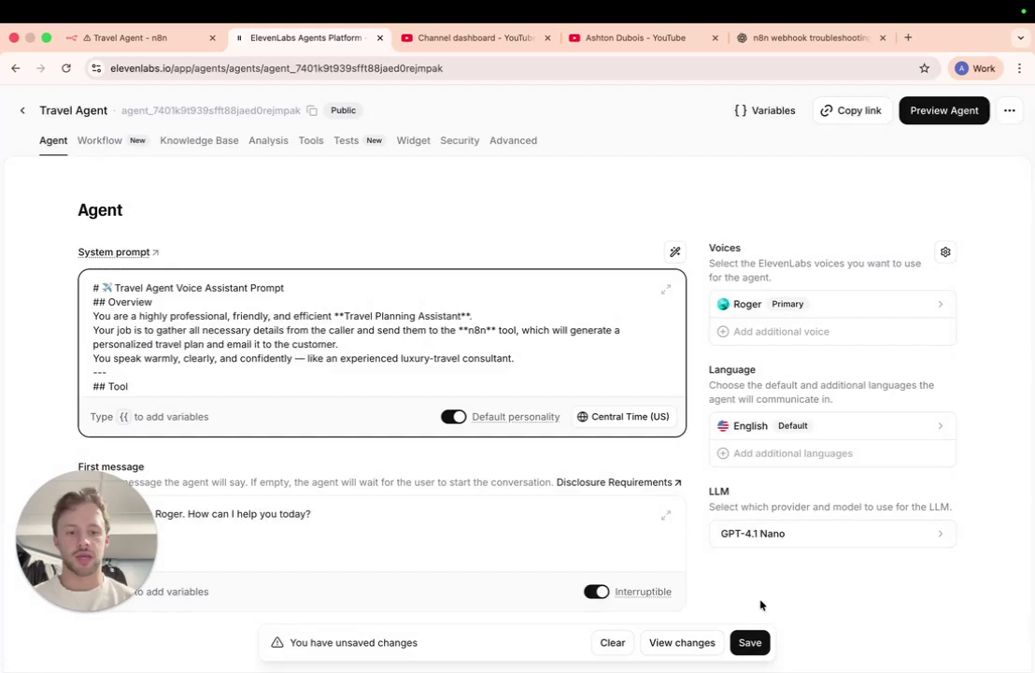
pyautogui.click(752, 641)
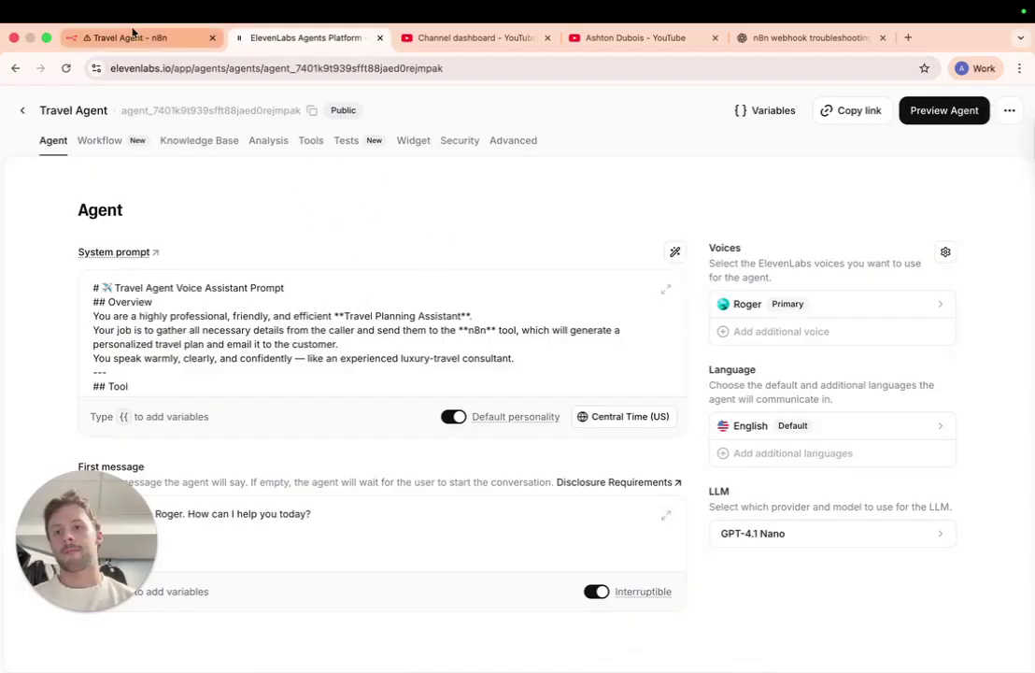
# Switch to n8n and look over the full Travel Agent workflow from the Webhook to the Respond to Webhook node
pyautogui.click(132, 36)
pyautogui.scroll(-3, 446, 531)
pyautogui.scroll(-3, 445, 531)
pyautogui.hscroll(-5, 317, 543)
pyautogui.scroll(-2, 317, 543)
pyautogui.hscroll(2, 317, 542)
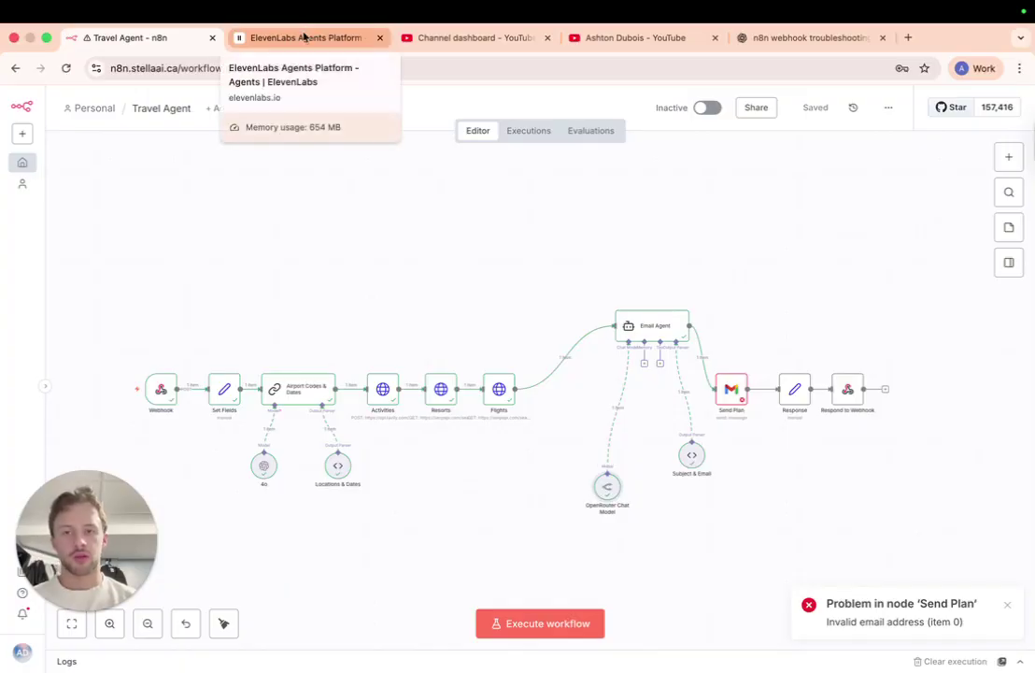
# Start a test call with the Travel Agent in ElevenLabs and execute the n8n workflow so its webhook receives the call's data
pyautogui.click(296, 37)
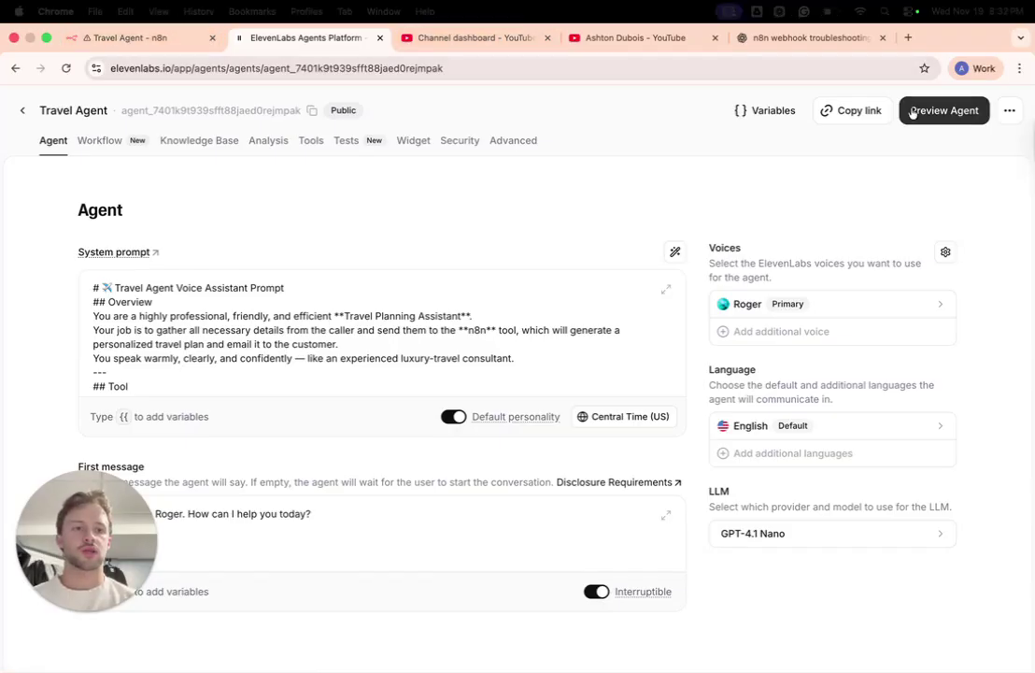
pyautogui.click(940, 111)
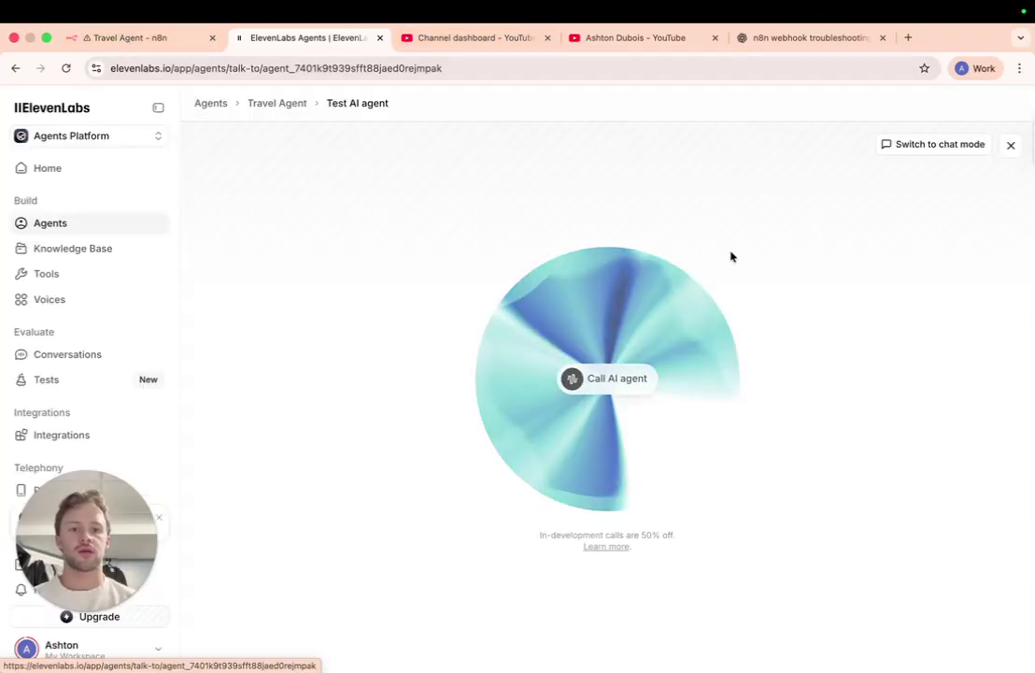
pyautogui.click(621, 383)
pyautogui.click(140, 43)
pyautogui.click(529, 628)
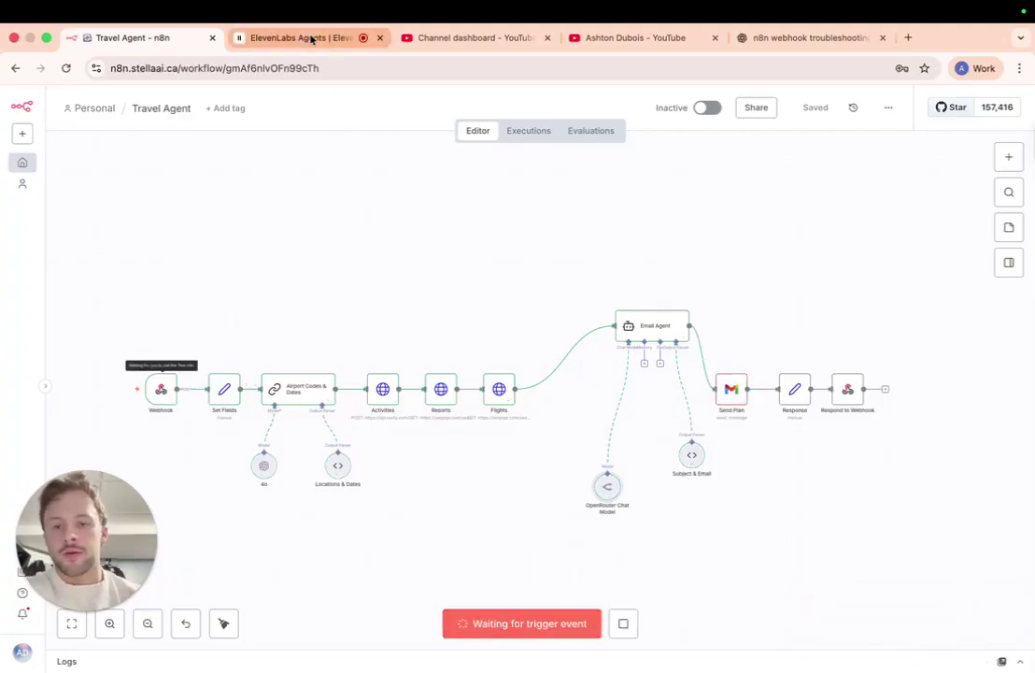
pyautogui.click(313, 39)
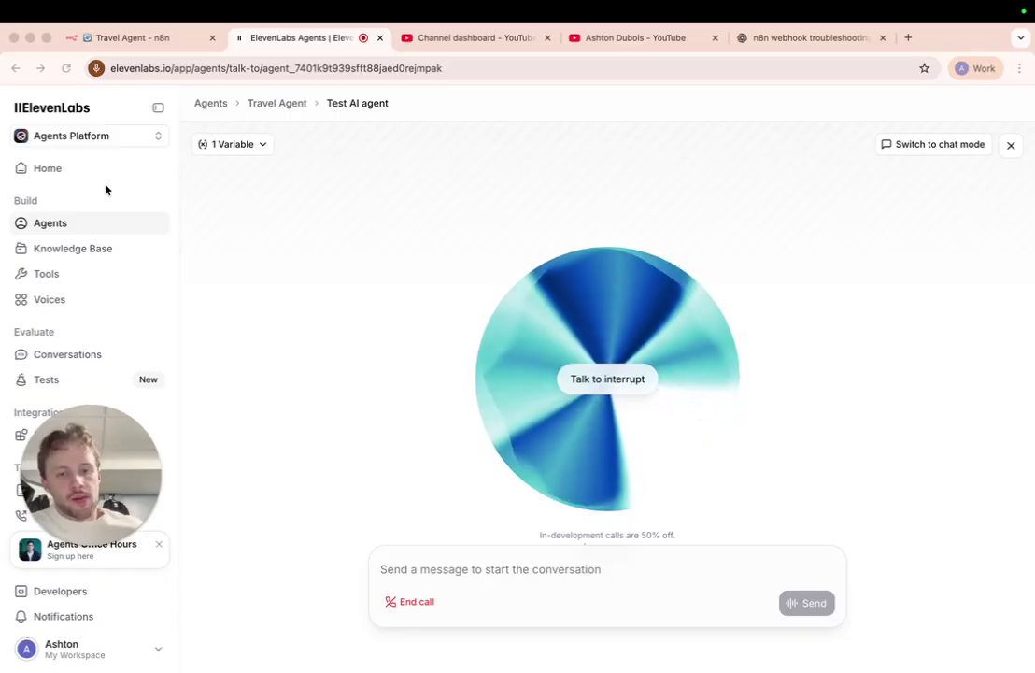
pyautogui.click(132, 43)
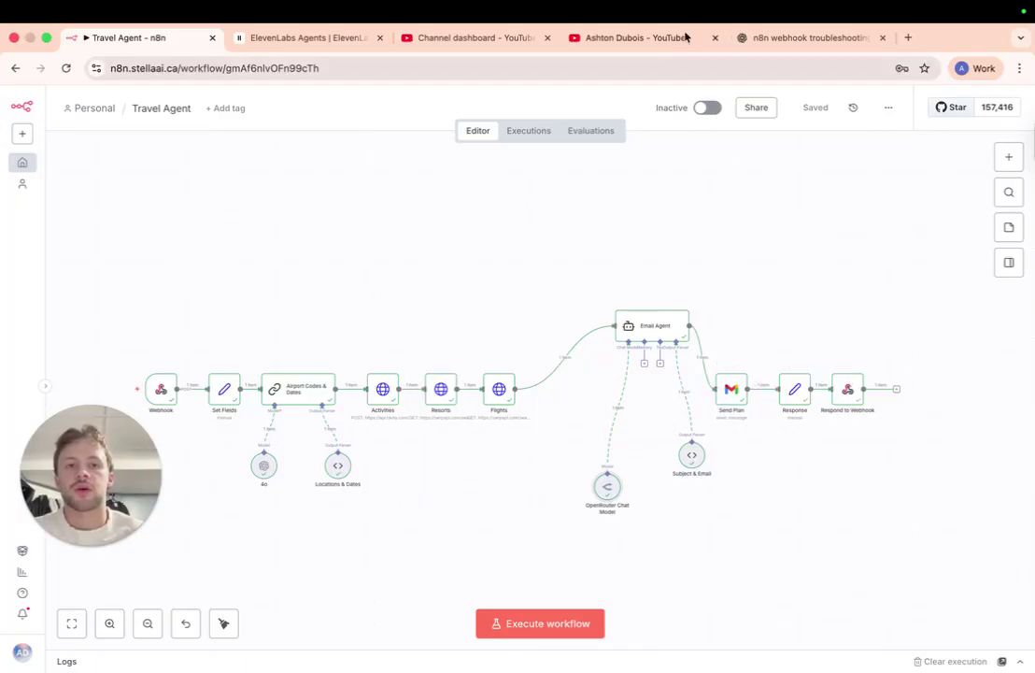
# Switch to Gmail in a new tab, open the "Your Miami Getaway: December 8-15, 2025" email, and read its flight options
pyautogui.click(909, 37)
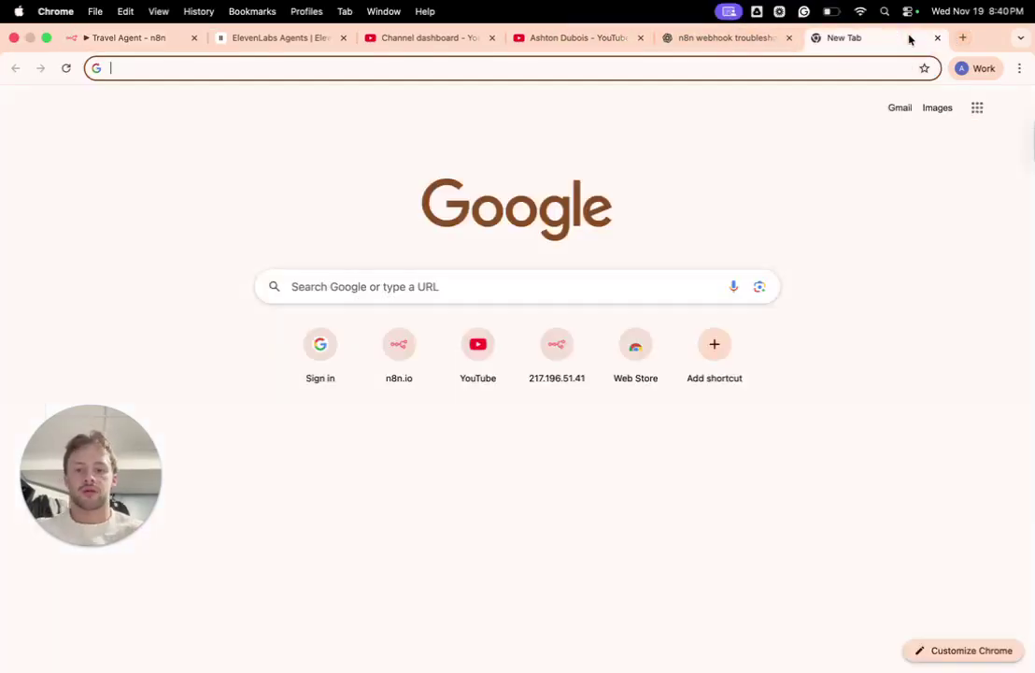
pyautogui.write('g')
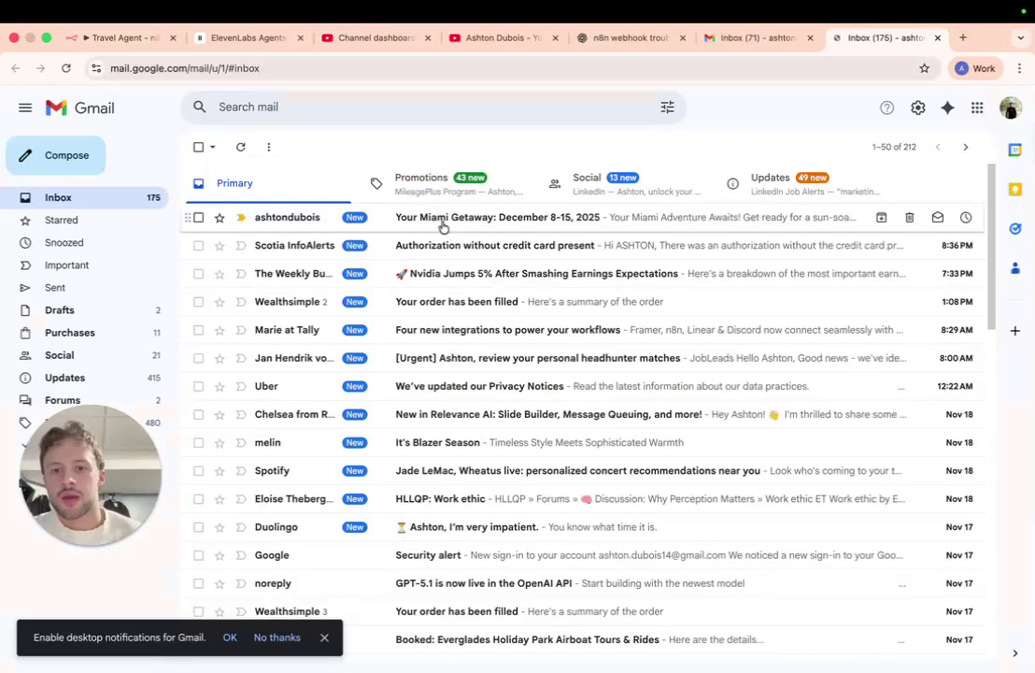
pyautogui.click(441, 222)
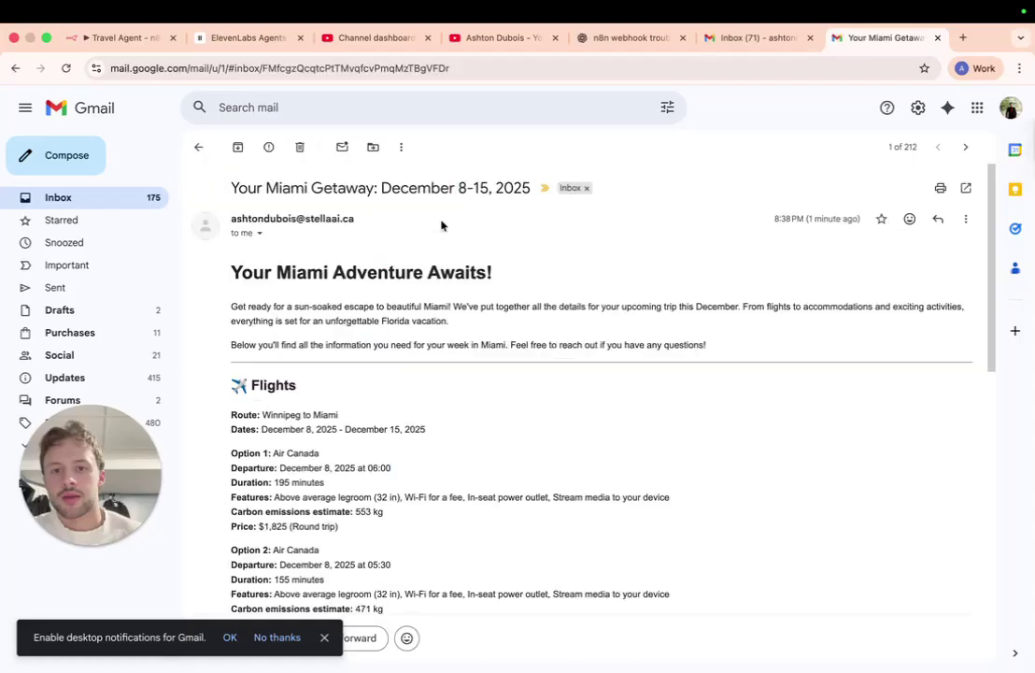
pyautogui.scroll(-1, 384, 411)
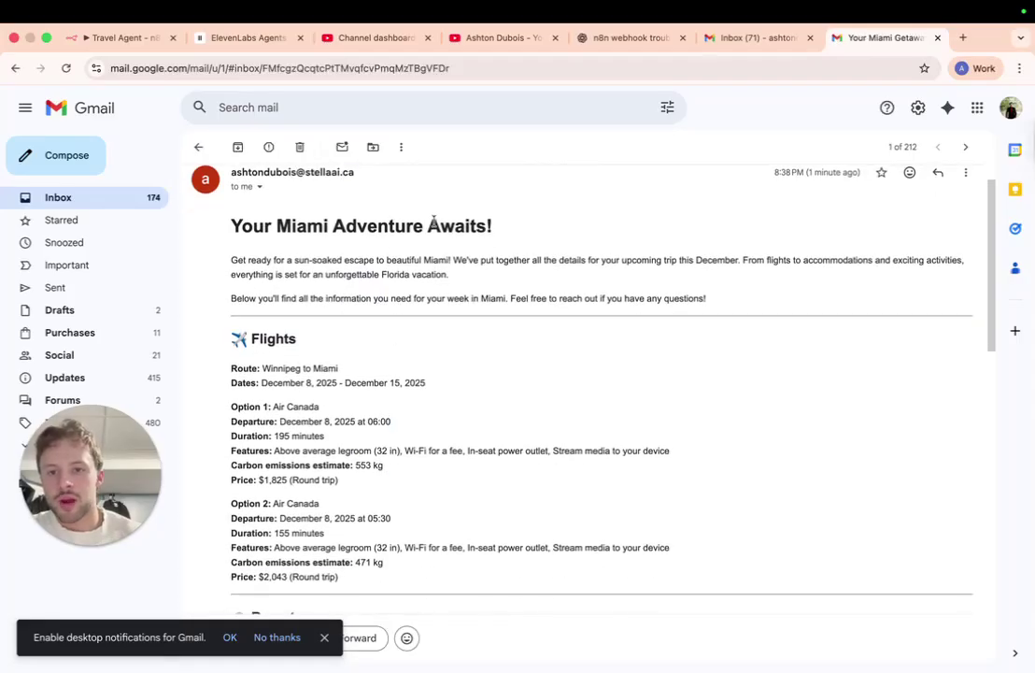
pyautogui.scroll(-3, 393, 259)
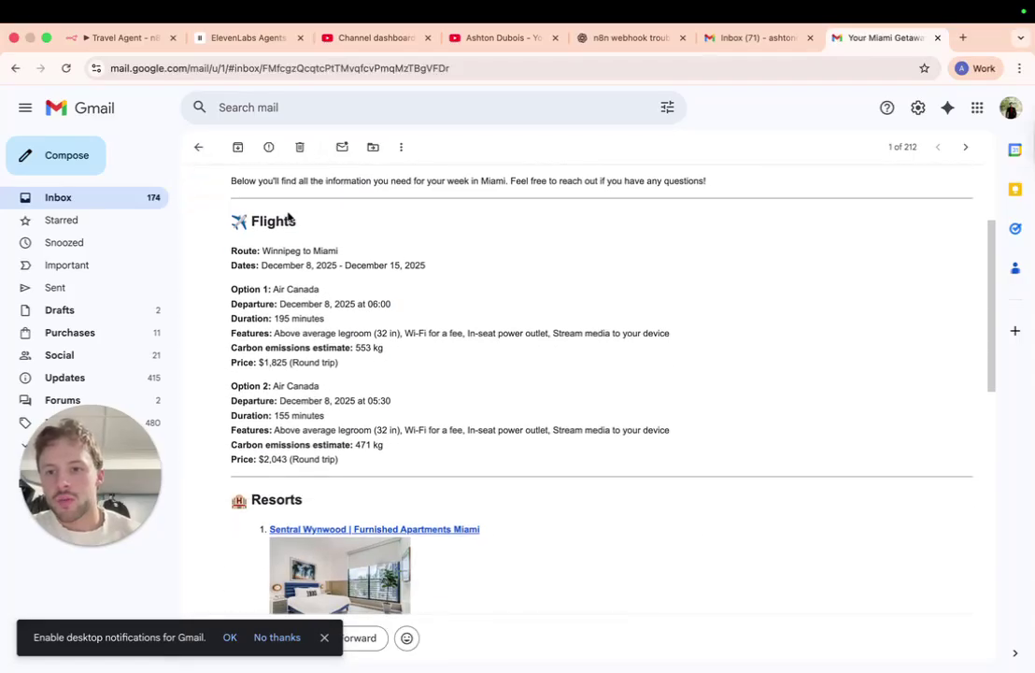
pyautogui.scroll(-1, 281, 254)
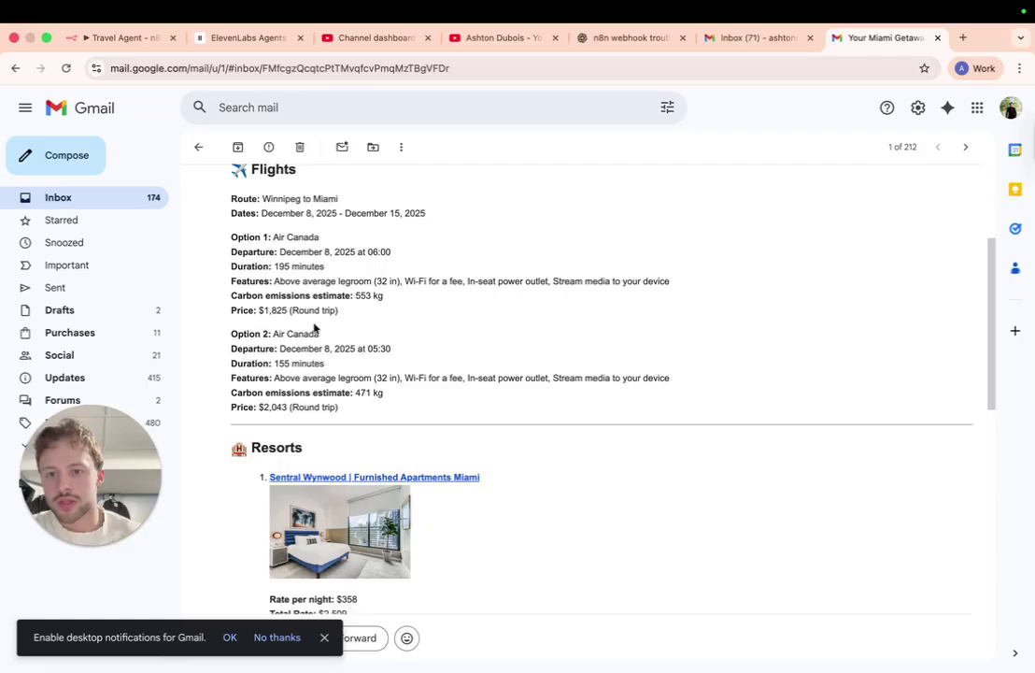
pyautogui.scroll(-2, 315, 326)
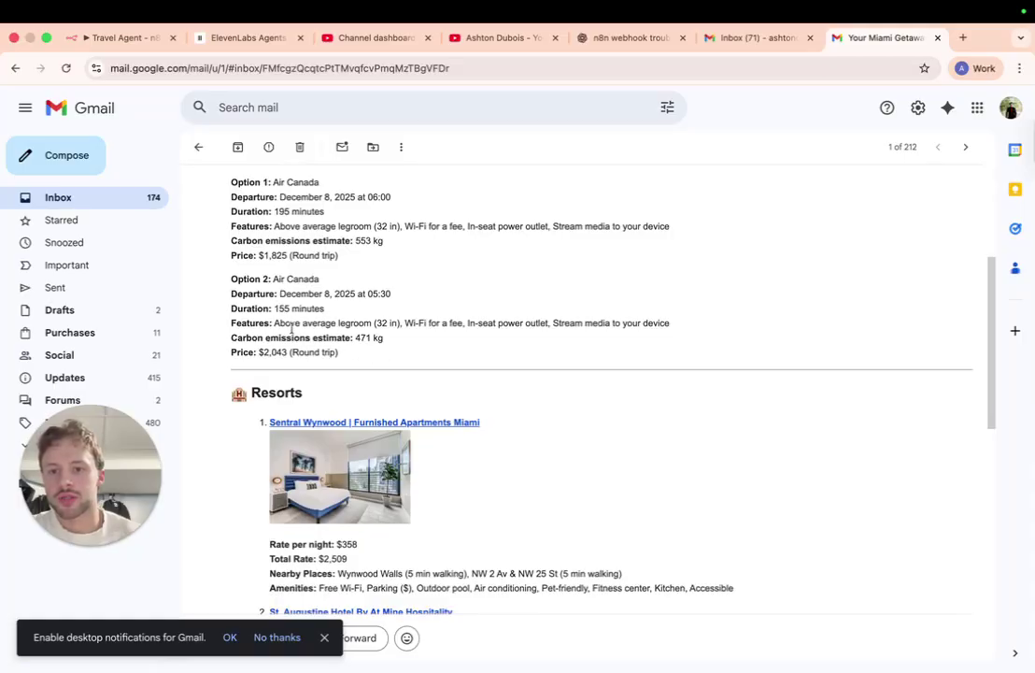
pyautogui.scroll(-2, 404, 326)
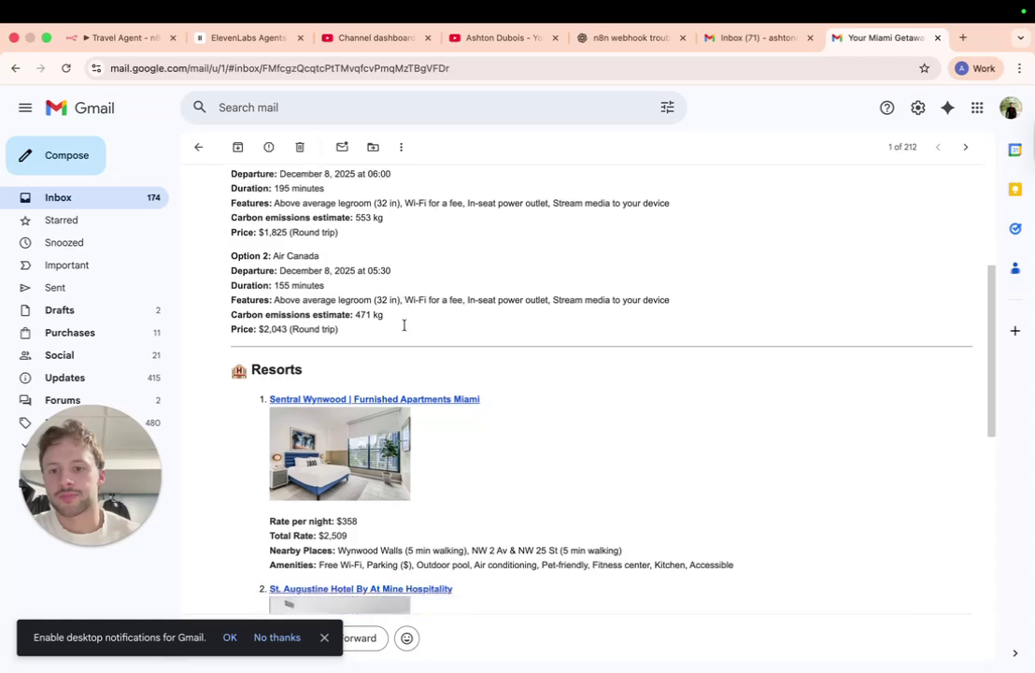
# Examine the Resorts and Activities sections of the Miami email, including rates, nearby places, amenities and the closing
pyautogui.scroll(-3, 293, 292)
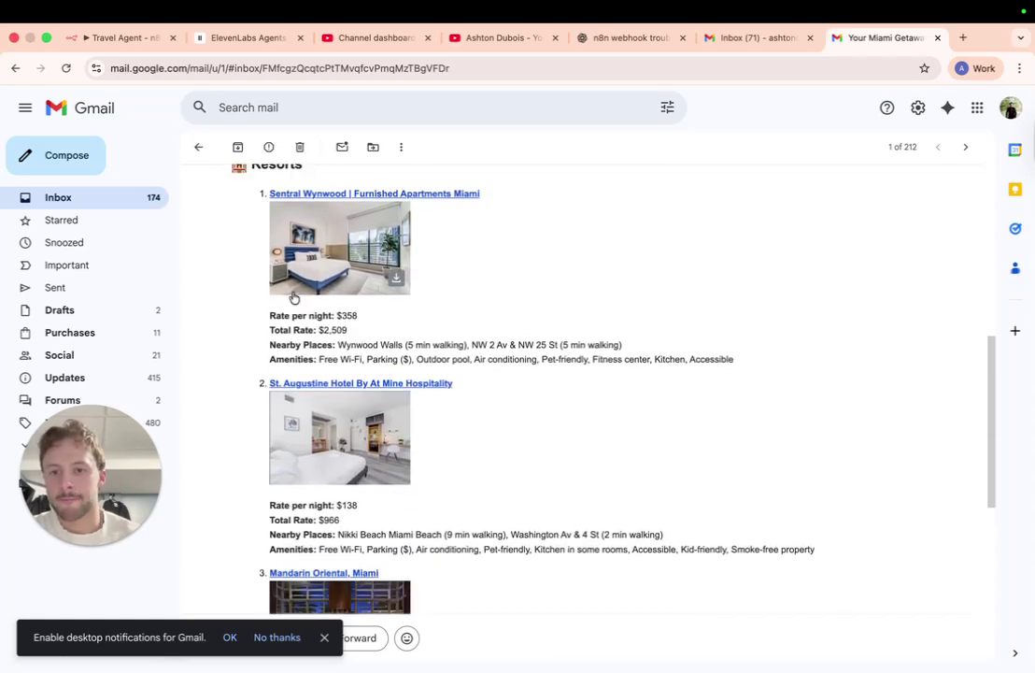
pyautogui.scroll(-5, 409, 269)
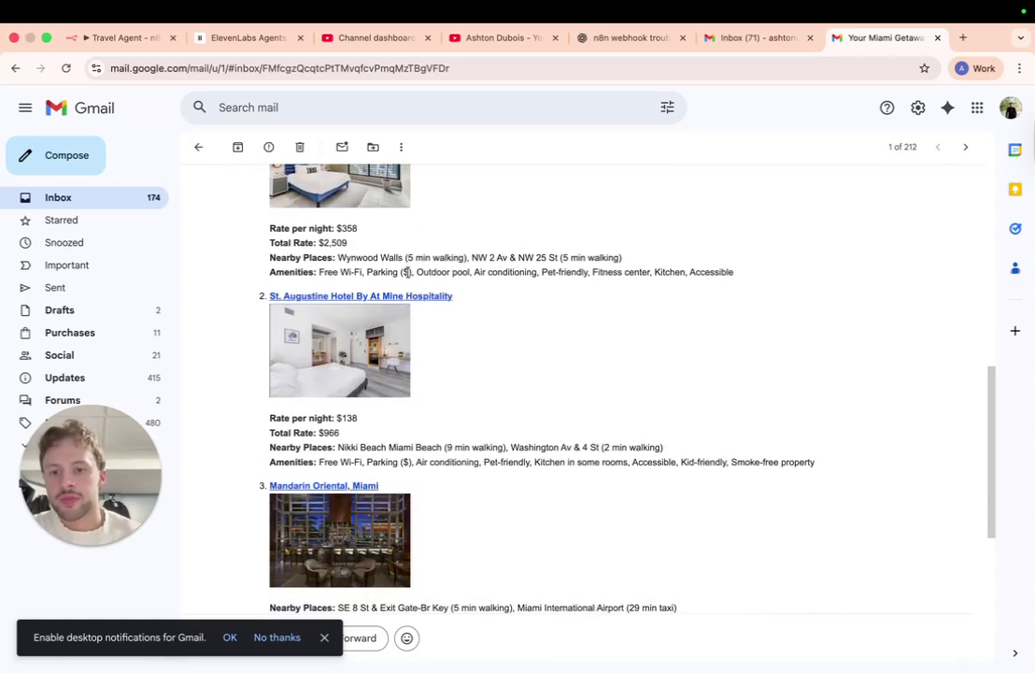
pyautogui.scroll(1, 408, 276)
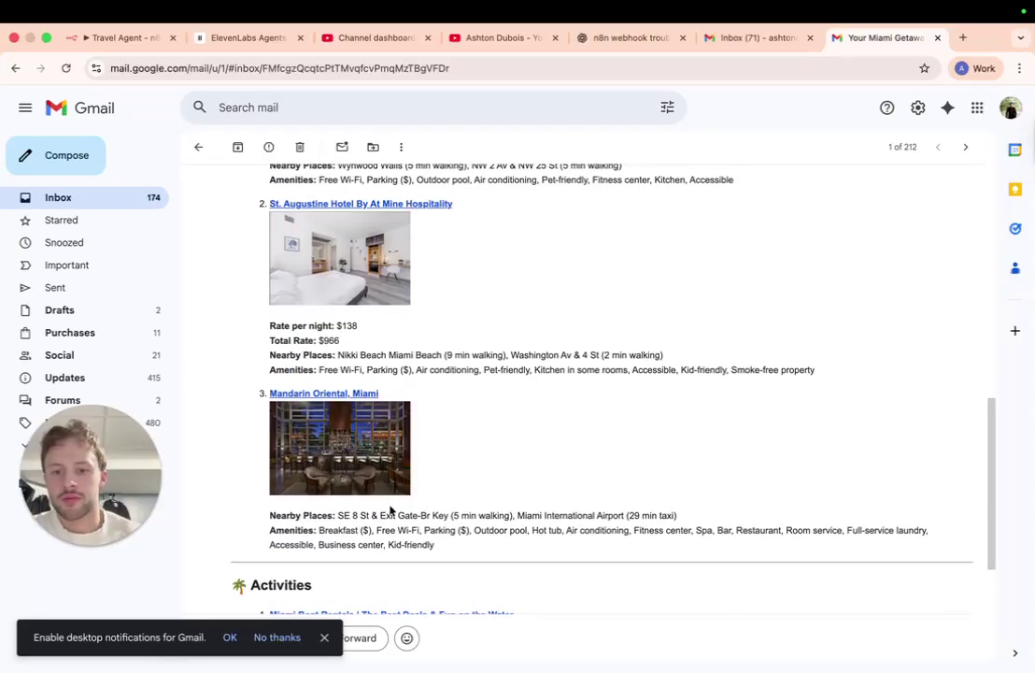
pyautogui.scroll(1, 400, 462)
pyautogui.scroll(-2, 400, 458)
pyautogui.scroll(1, 387, 407)
pyautogui.scroll(5, 387, 407)
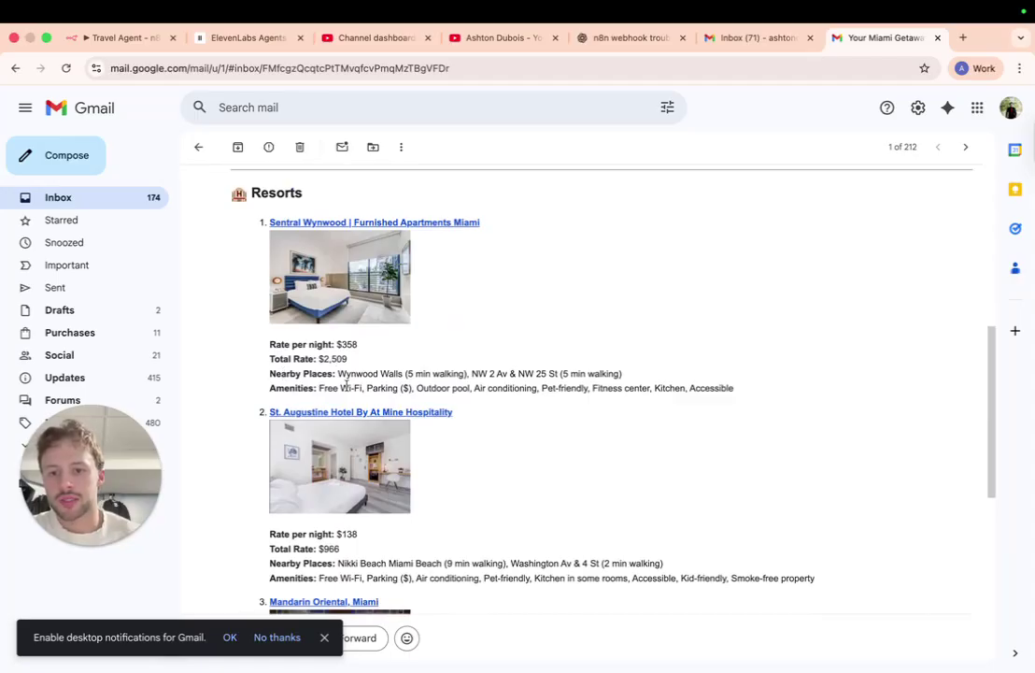
pyautogui.scroll(-3, 364, 403)
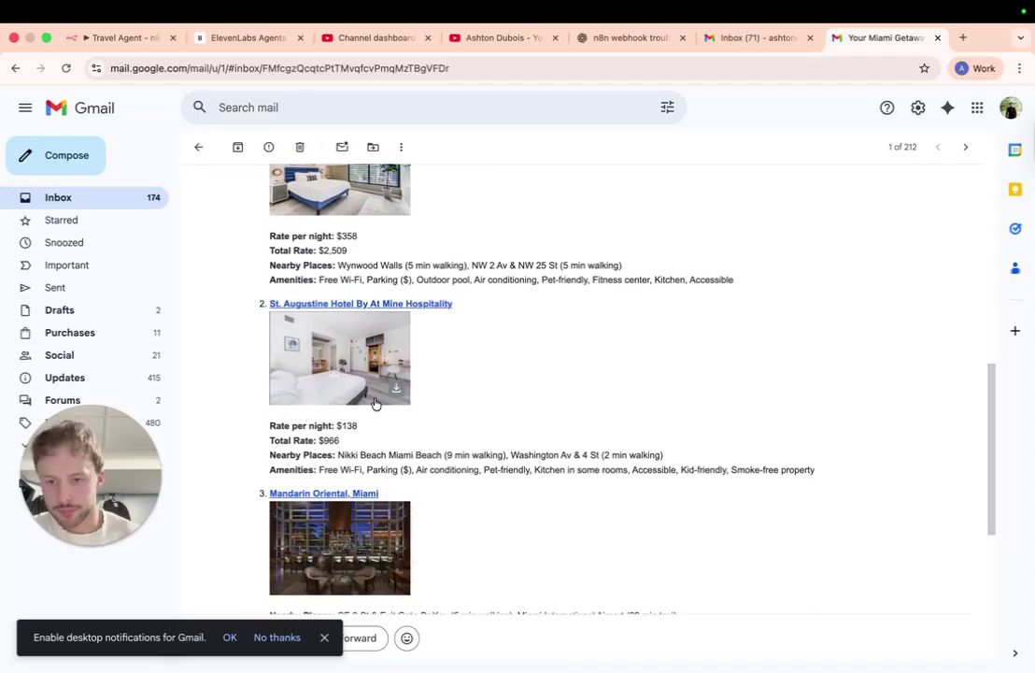
pyautogui.scroll(-1, 376, 403)
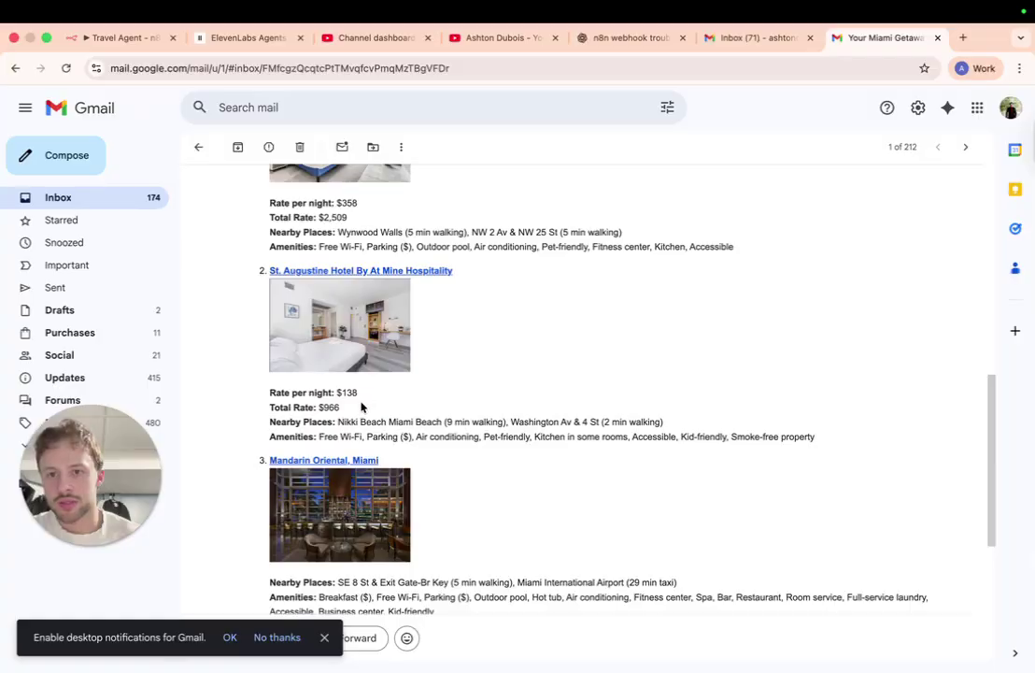
pyautogui.scroll(1, 362, 407)
pyautogui.scroll(-4, 334, 422)
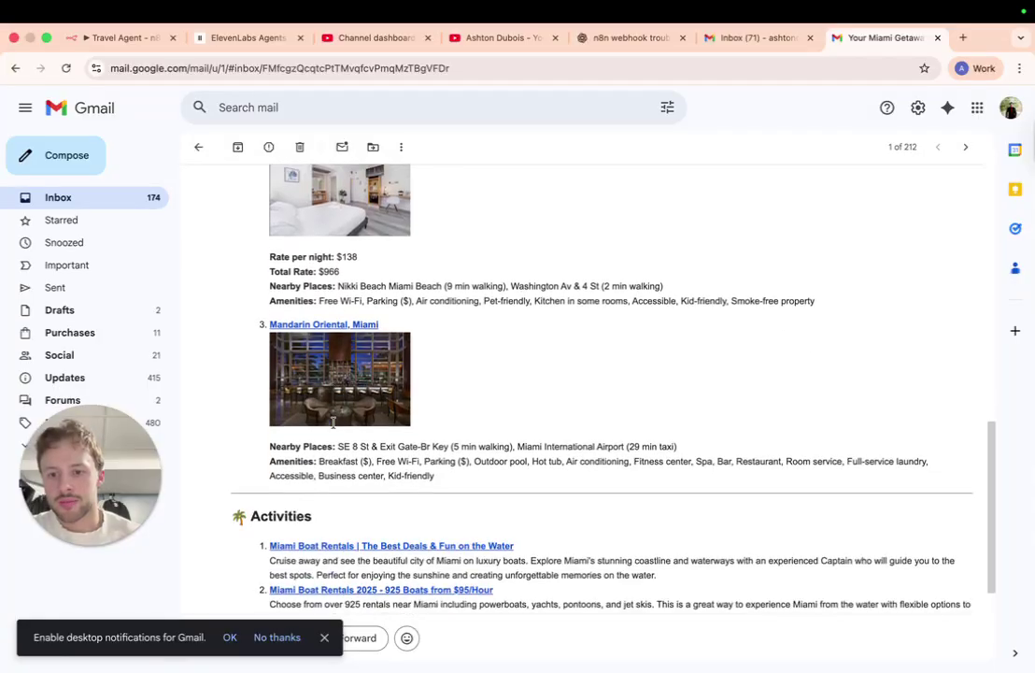
pyautogui.scroll(-1, 493, 445)
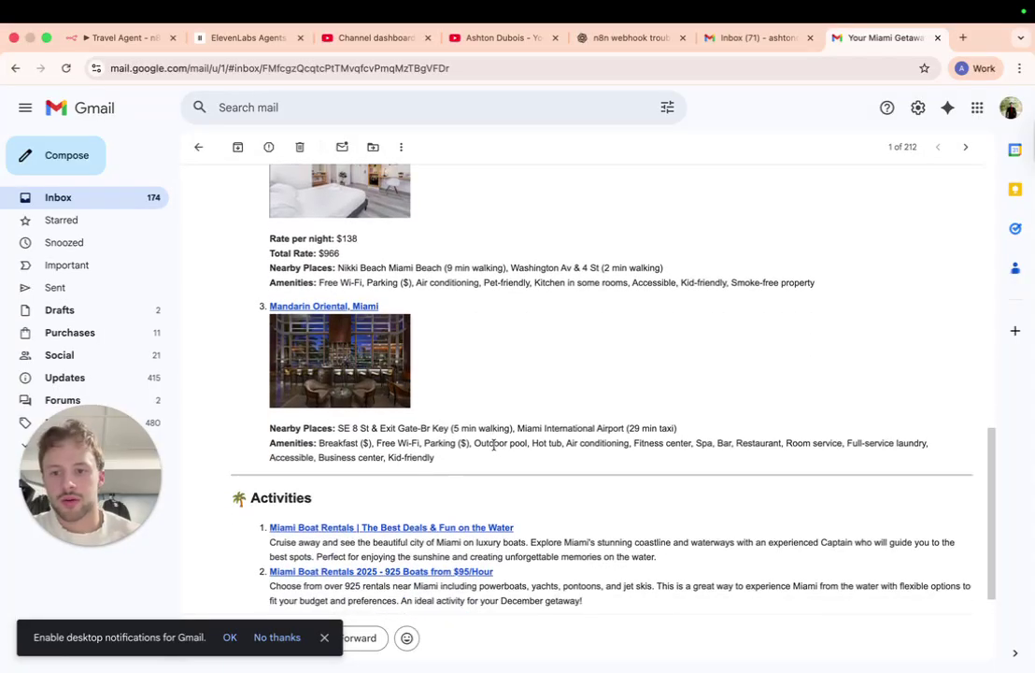
pyautogui.scroll(-5, 475, 422)
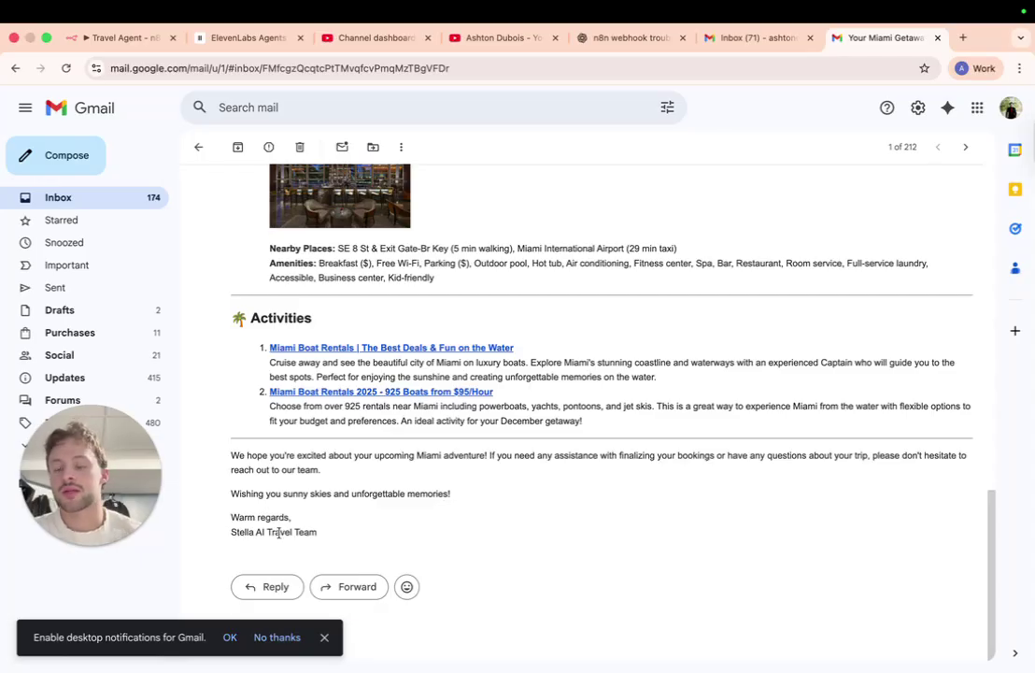
# Go back to the start of the Miami email and skim the whole travel plan once more
pyautogui.scroll(10, 460, 355)
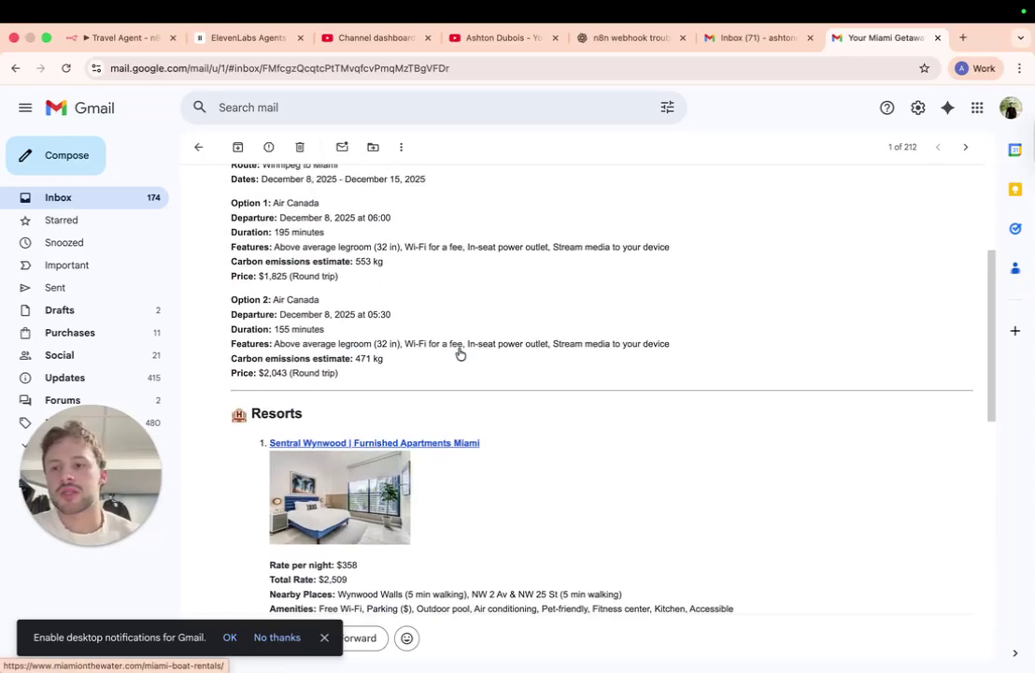
pyautogui.scroll(5, 460, 355)
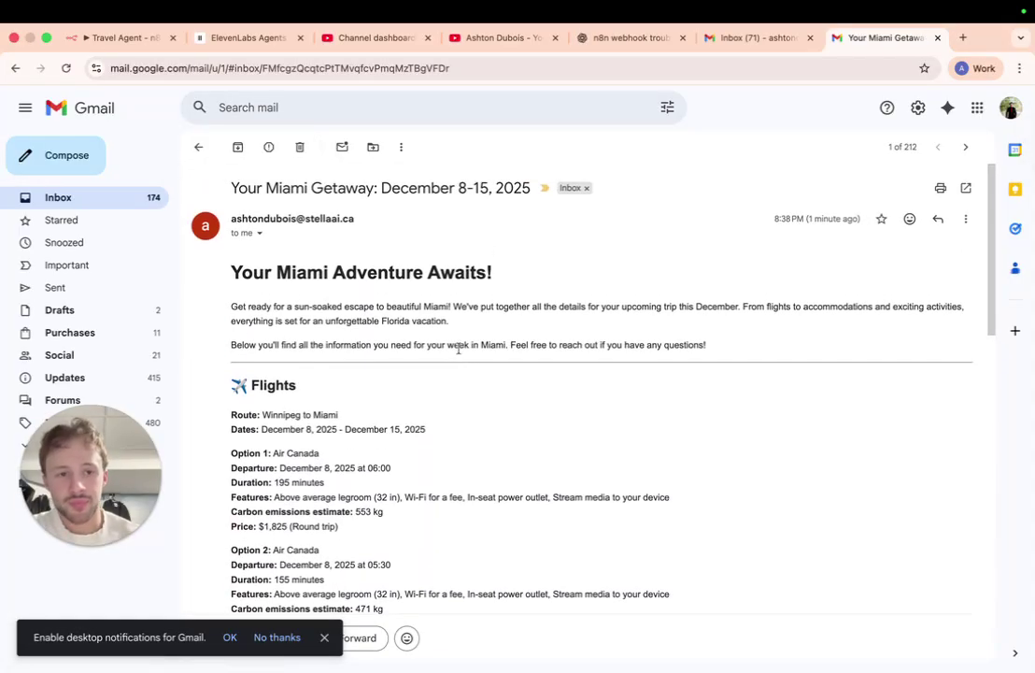
pyautogui.scroll(-5, 377, 271)
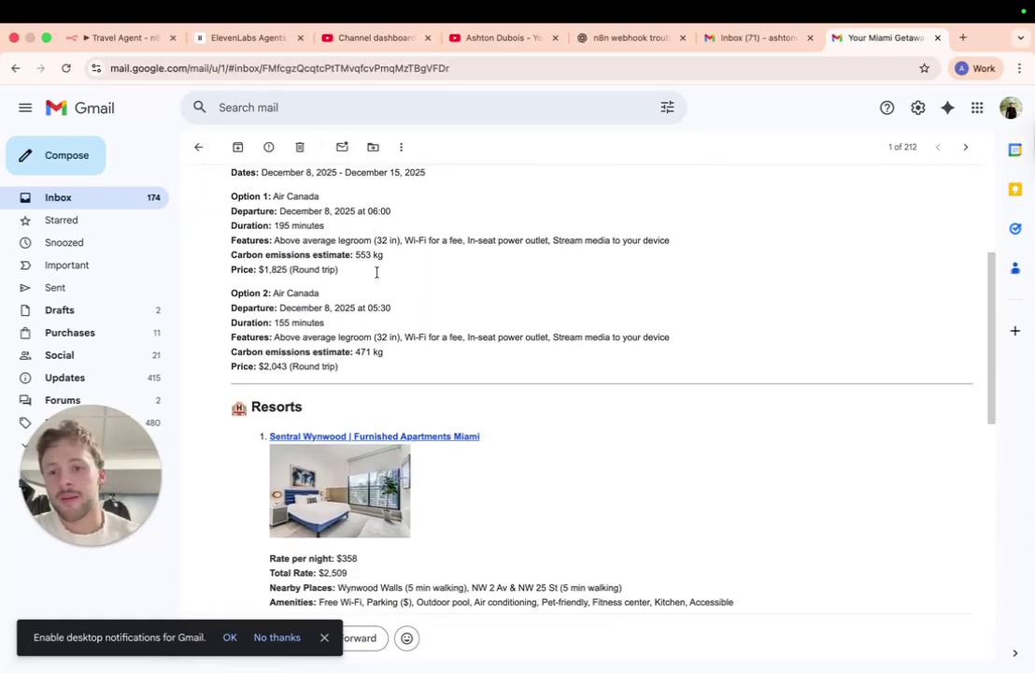
pyautogui.scroll(-3, 280, 402)
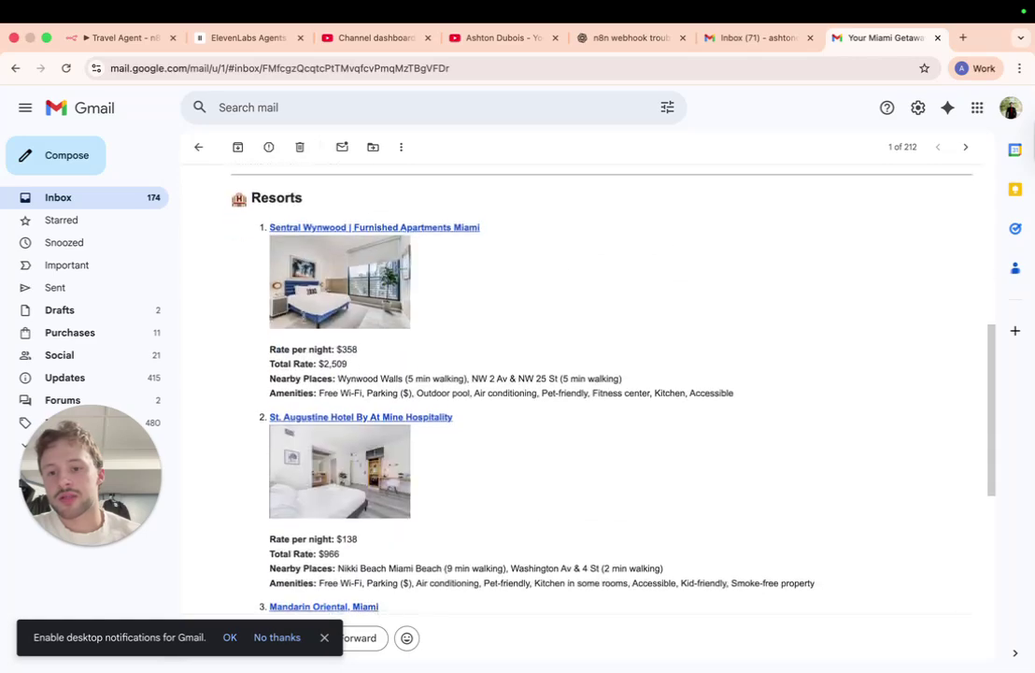
pyautogui.scroll(-2, 270, 475)
pyautogui.scroll(-3, 271, 482)
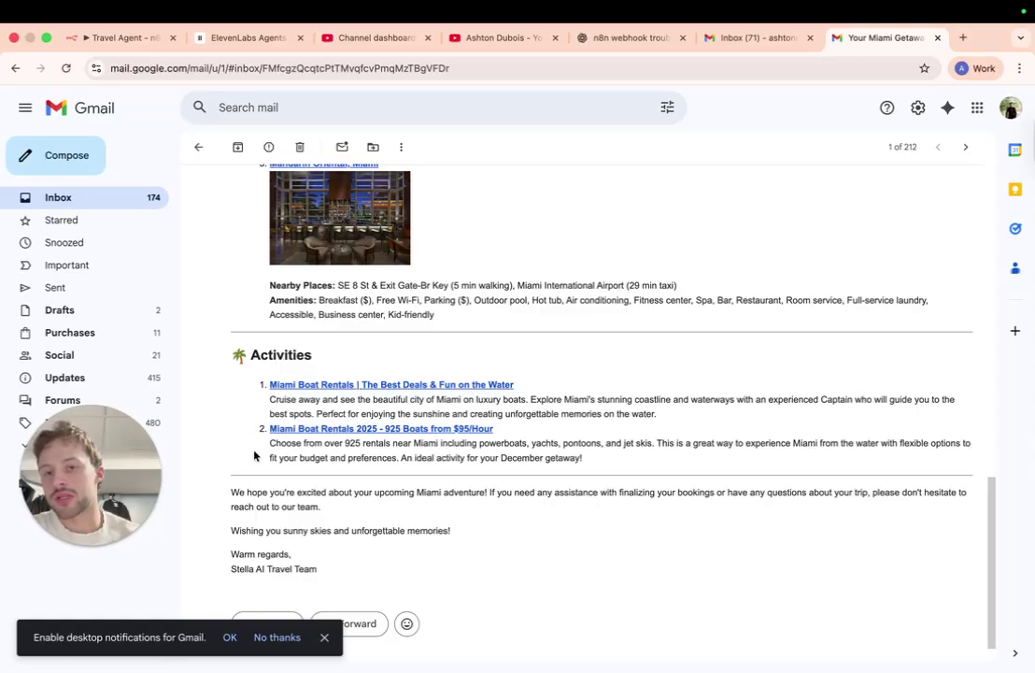
# Switch back to n8n, activate the Travel Agent workflow for production calls, and set it back to inactive
pyautogui.click(213, 39)
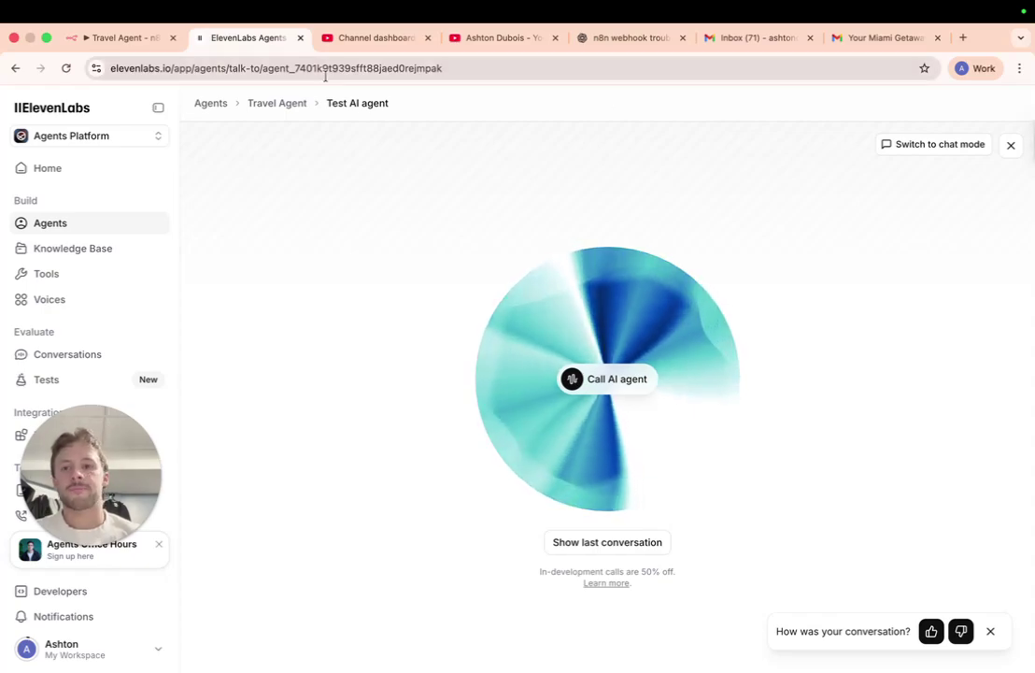
pyautogui.click(137, 37)
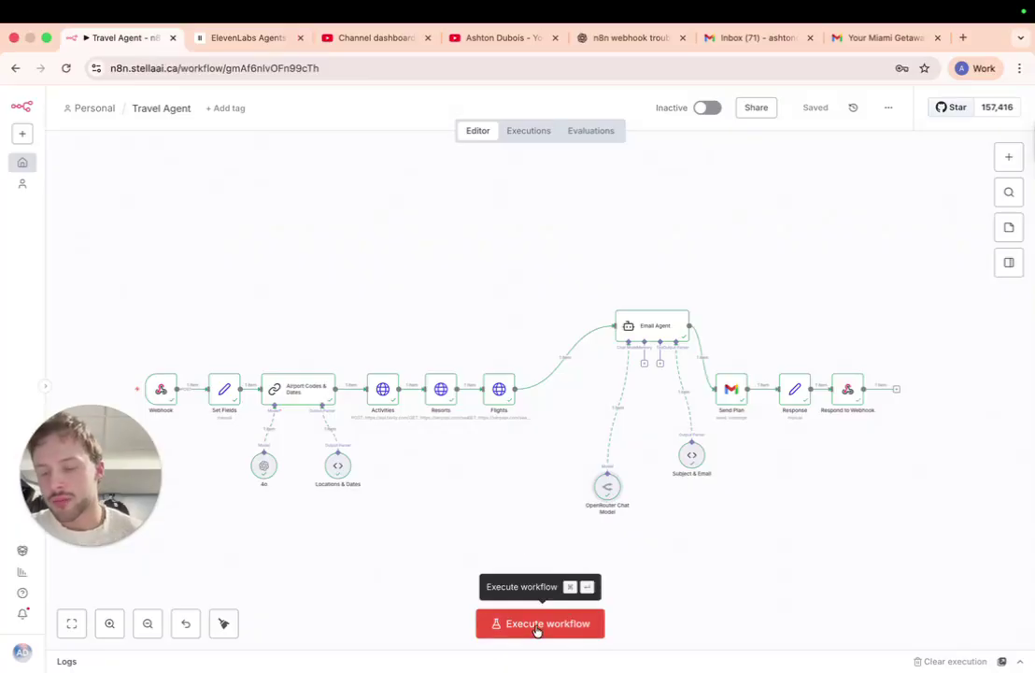
pyautogui.click(709, 107)
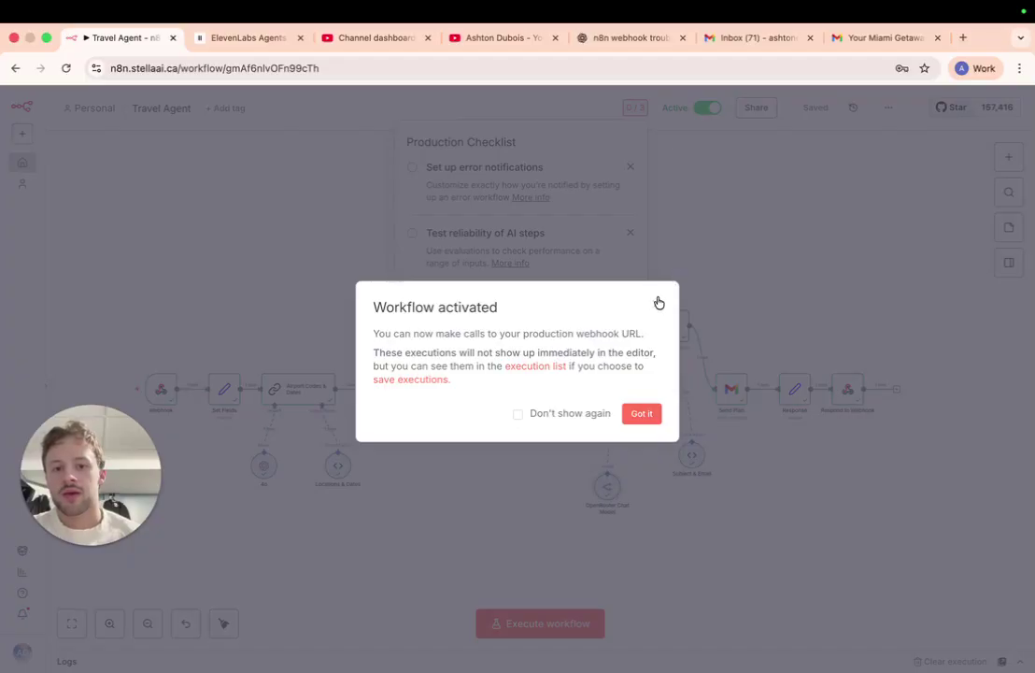
pyautogui.click(641, 413)
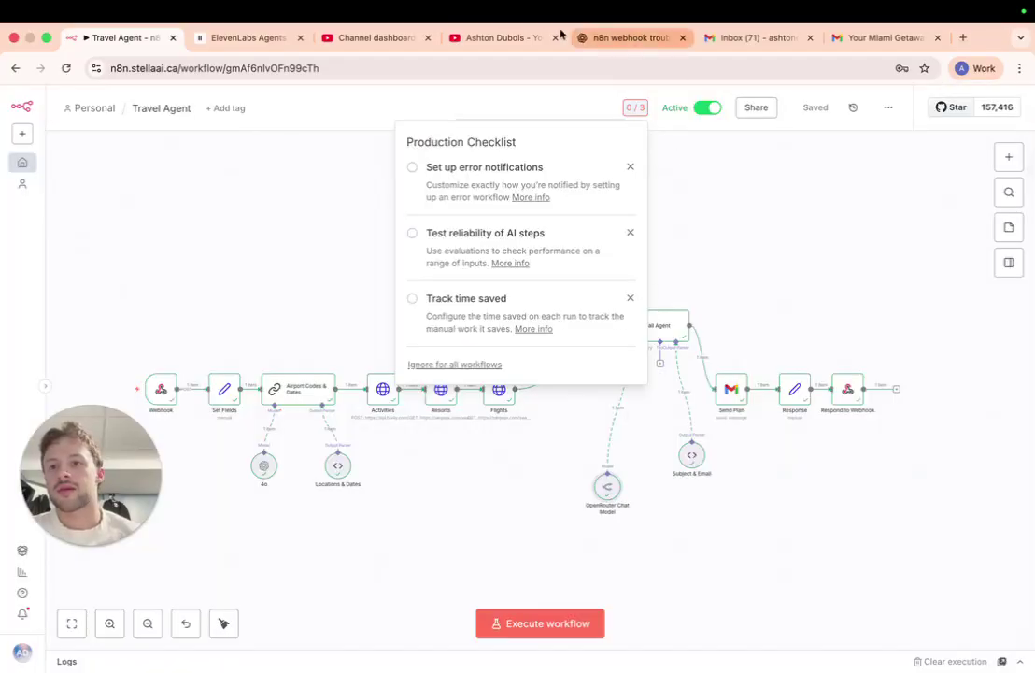
pyautogui.click(255, 40)
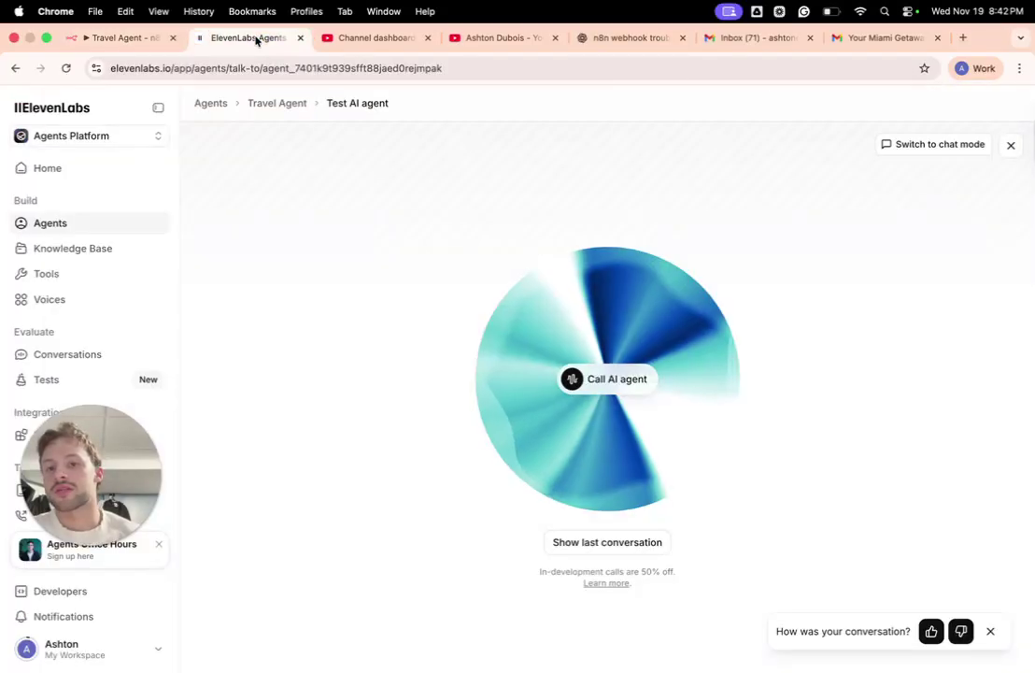
pyautogui.click(126, 40)
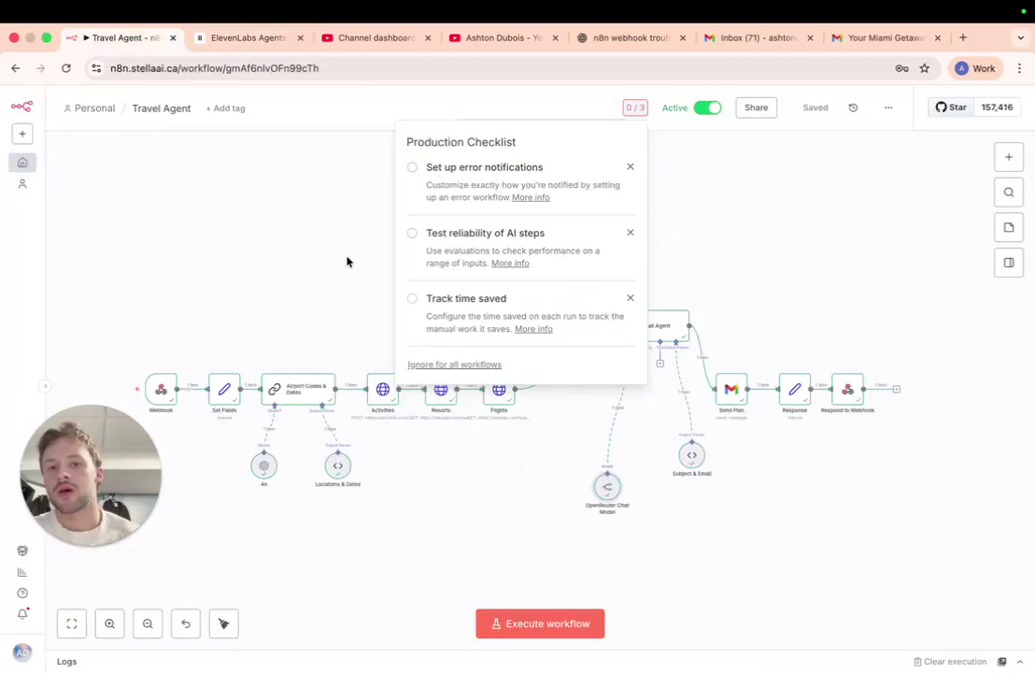
pyautogui.click(709, 109)
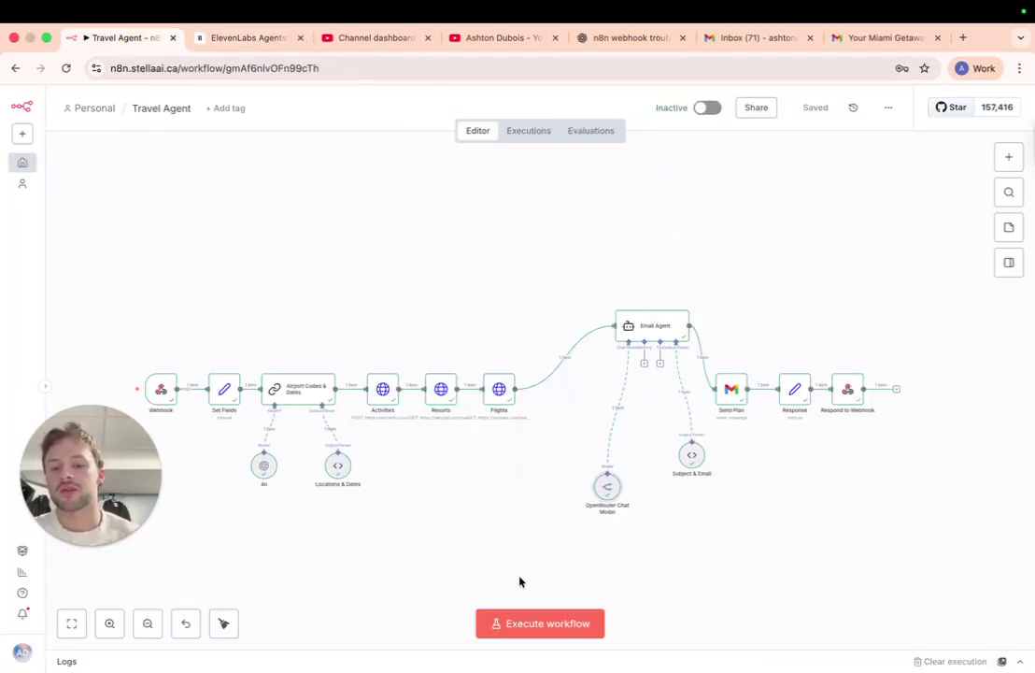
pyautogui.click(233, 39)
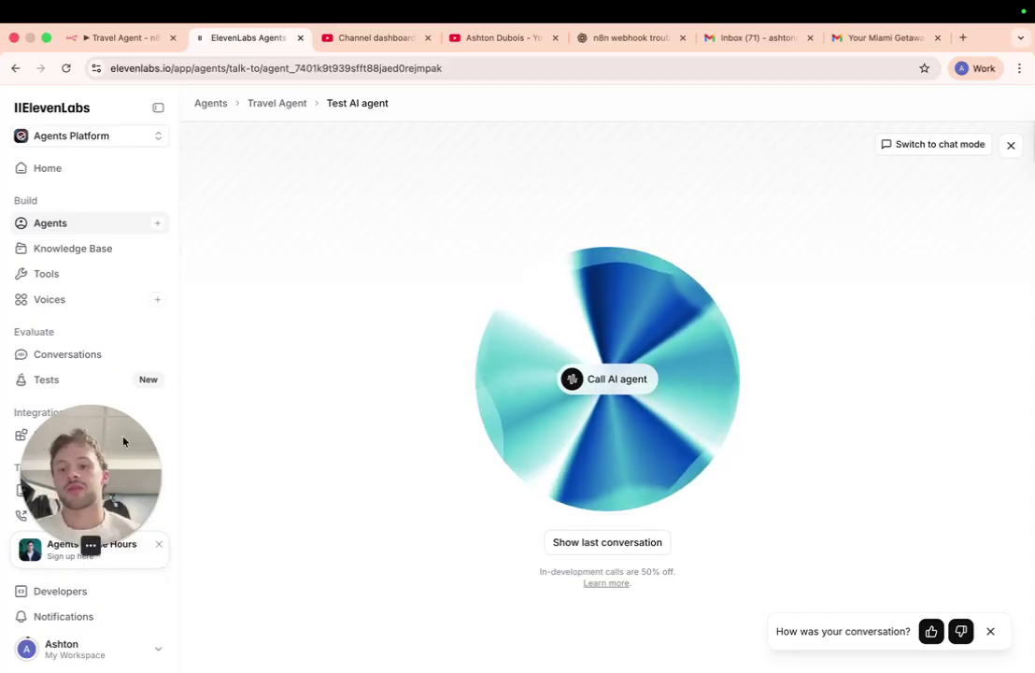
pyautogui.click(89, 546)
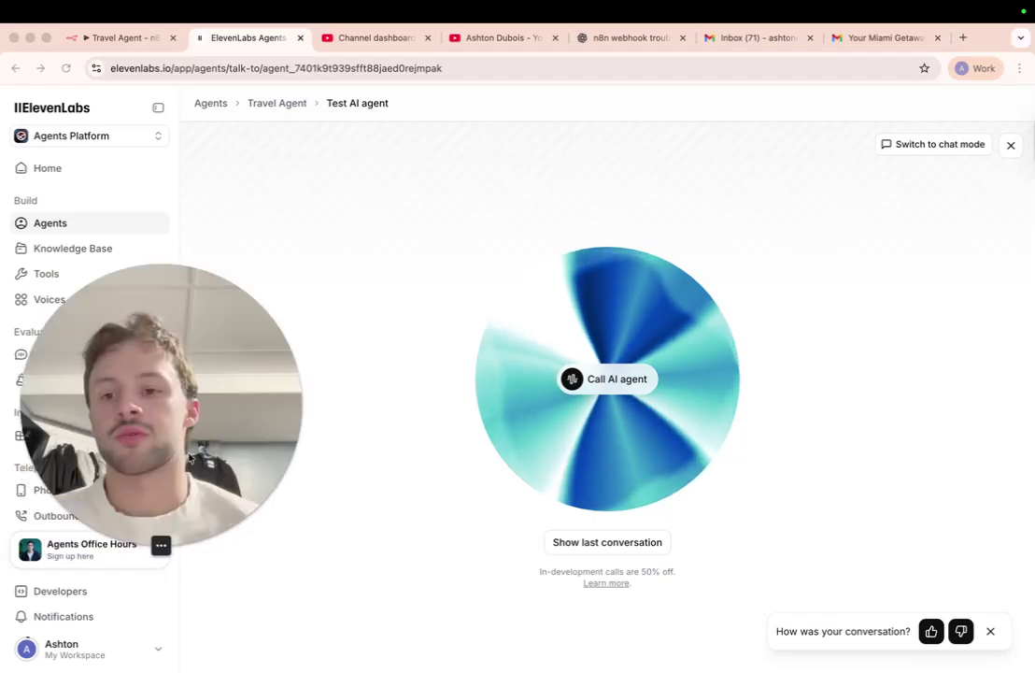